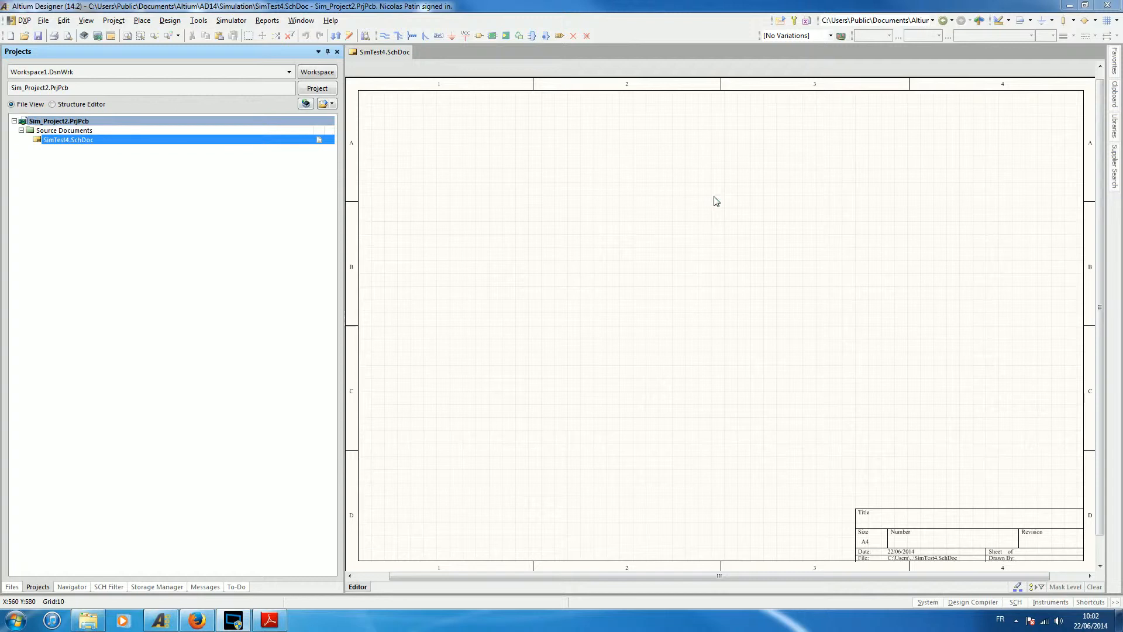
# Switch to the simulation reference PDF in Adobe Reader and examine the Coupled Inductors model, its parameters and the transformer example.
pyautogui.moveTo(269, 627)
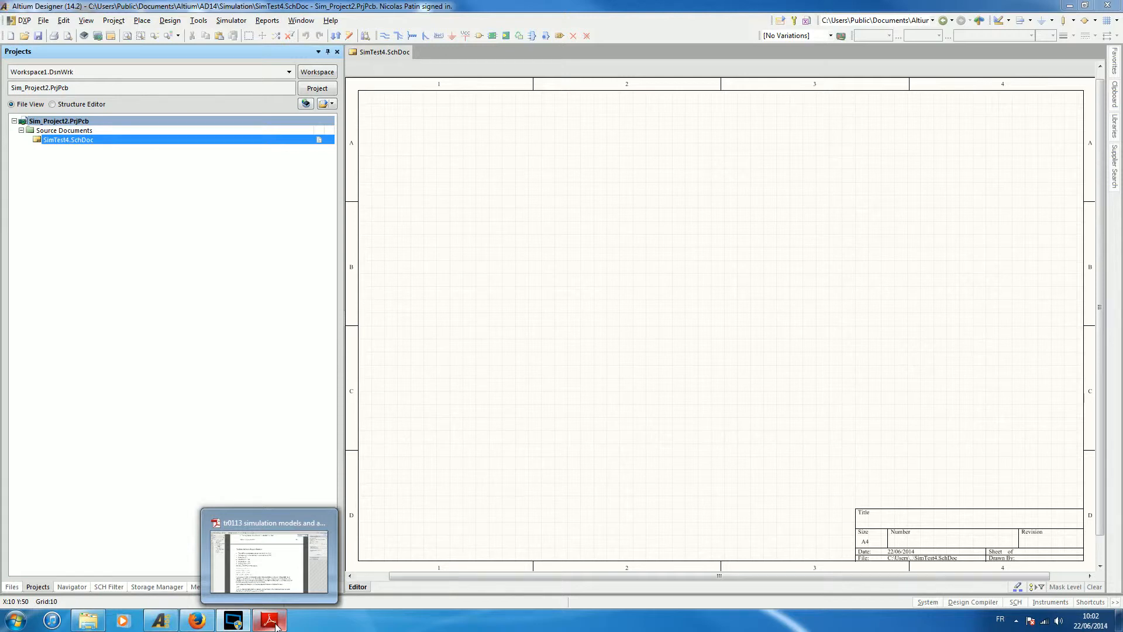
pyautogui.click(276, 626)
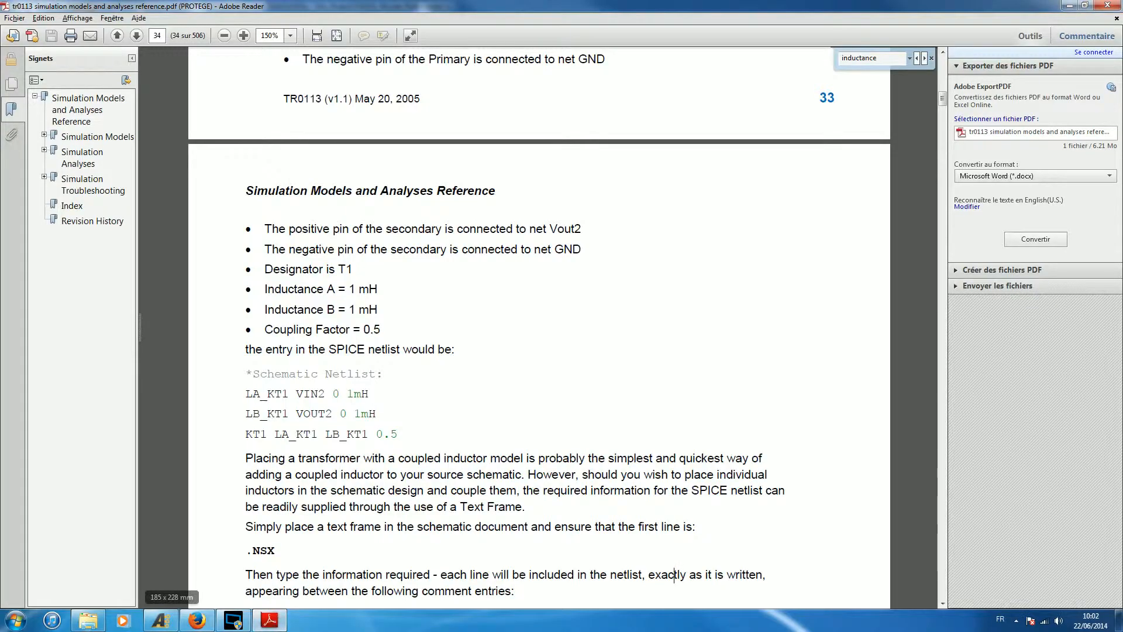
pyautogui.scroll(10, 674, 575)
pyautogui.scroll(5, 538, 327)
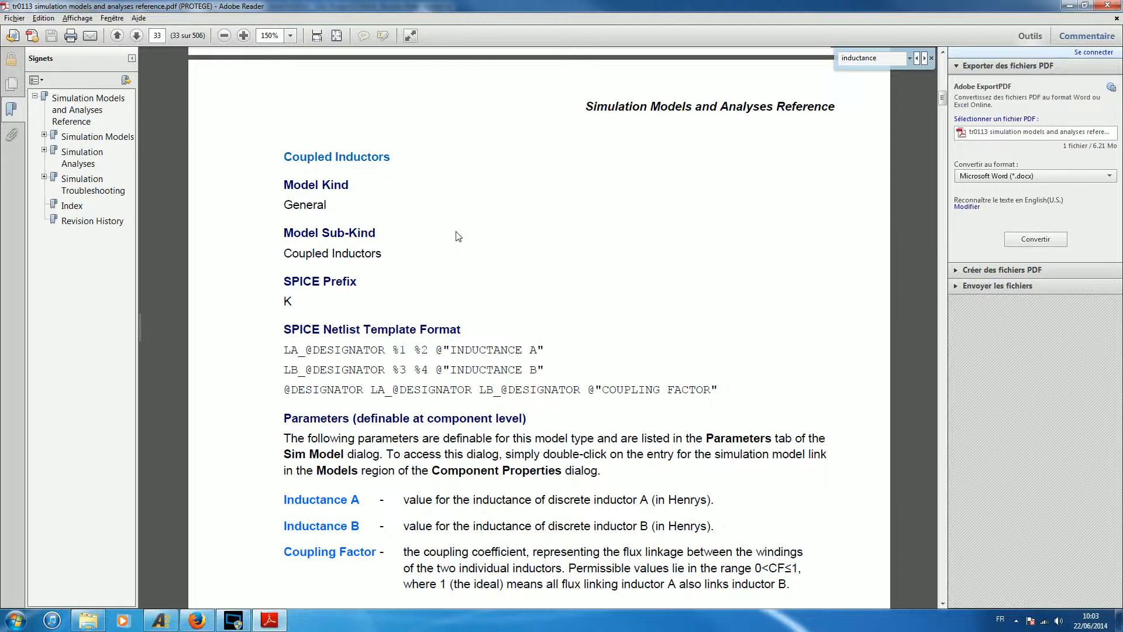
pyautogui.scroll(-2, 458, 235)
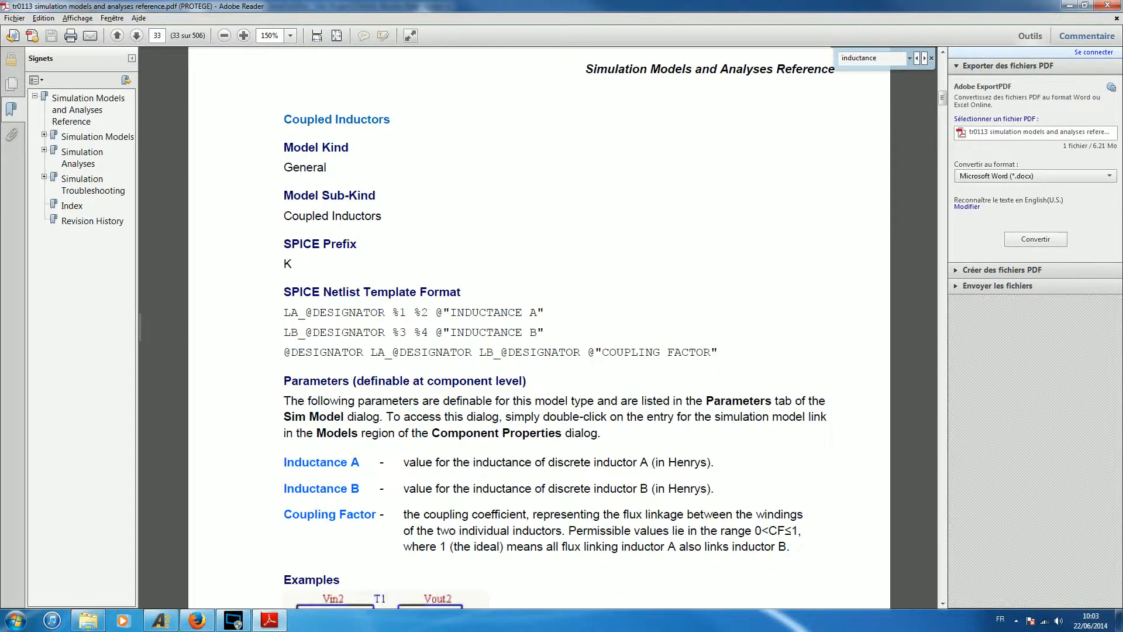
pyautogui.scroll(-6, 415, 130)
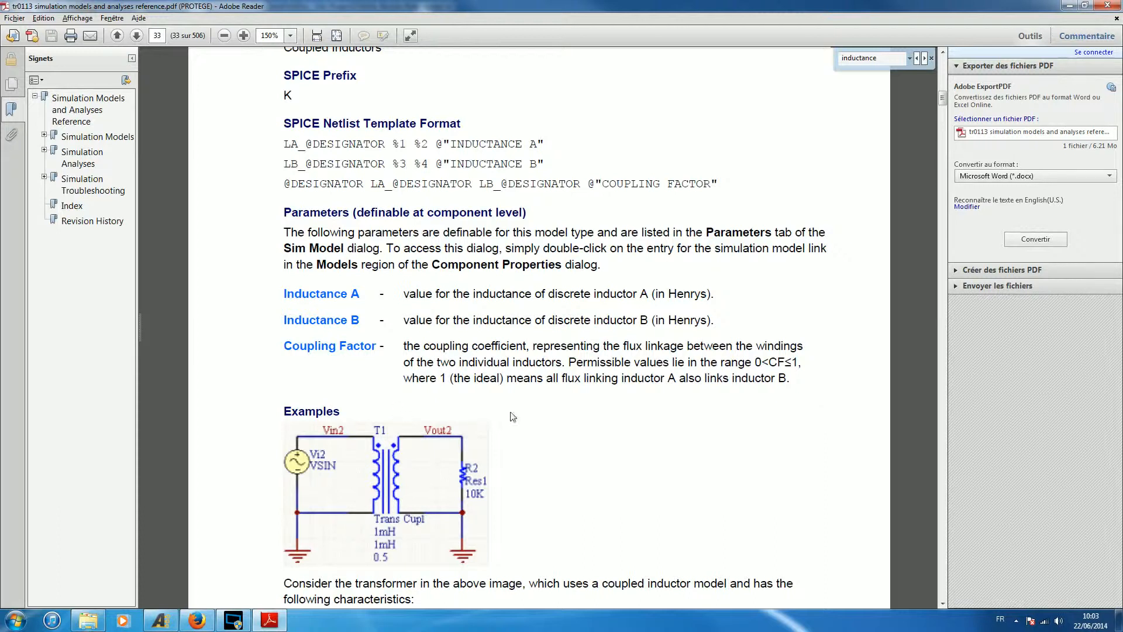
pyautogui.scroll(-3, 625, 370)
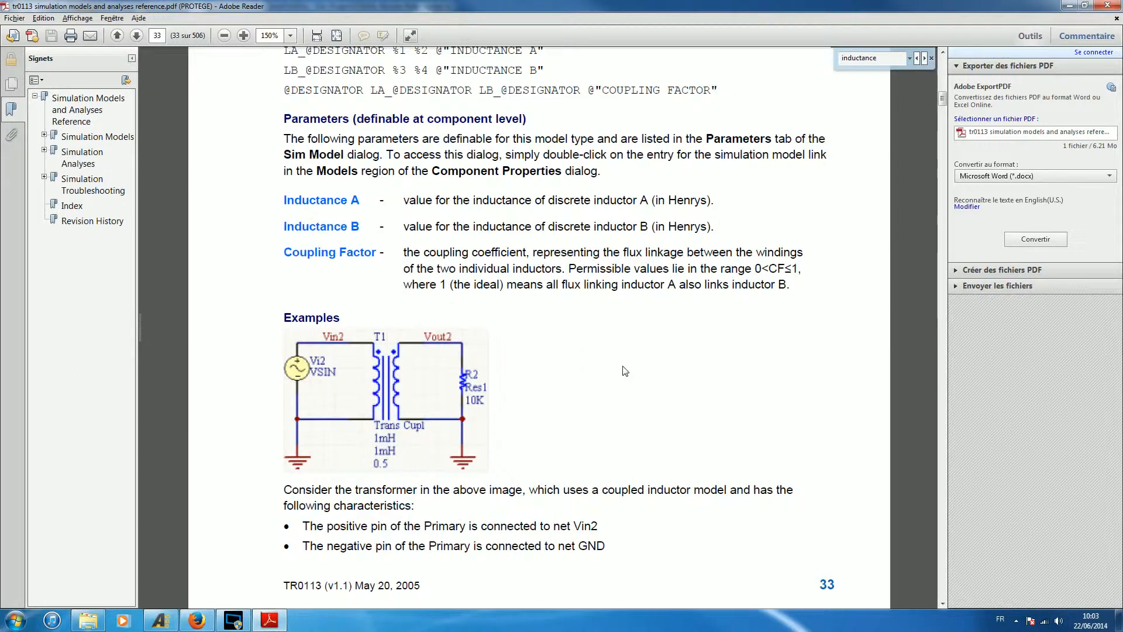
pyautogui.scroll(-6, 625, 370)
pyautogui.scroll(-14, 649, 355)
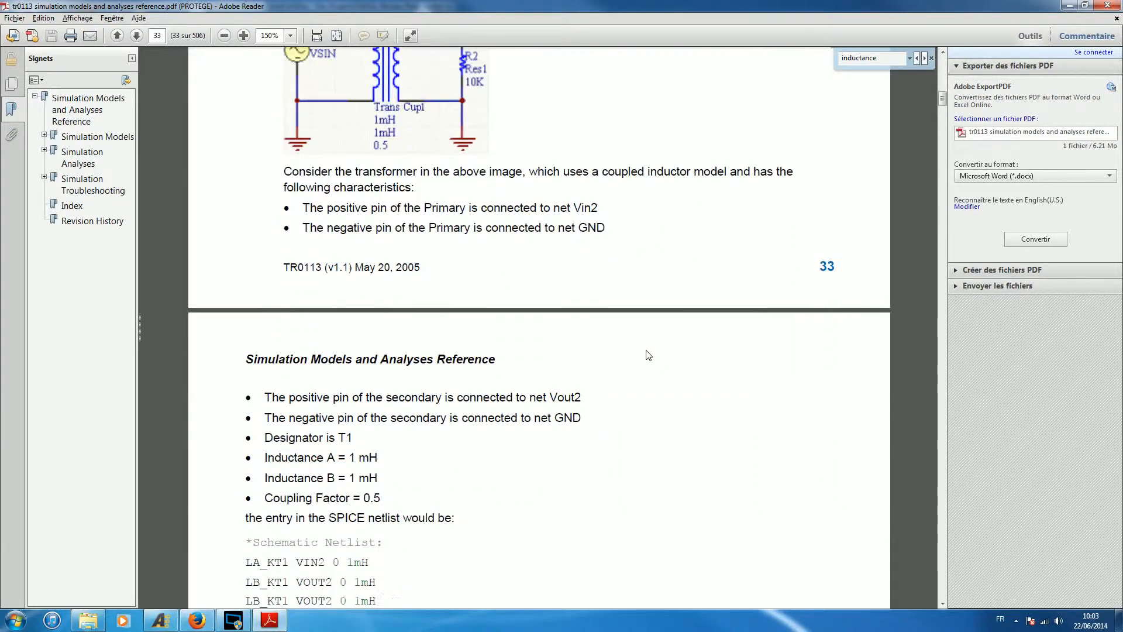
# Read how to couple two discrete inductors with an .NSX text frame and examine the example circuit.
pyautogui.scroll(-4, 673, 256)
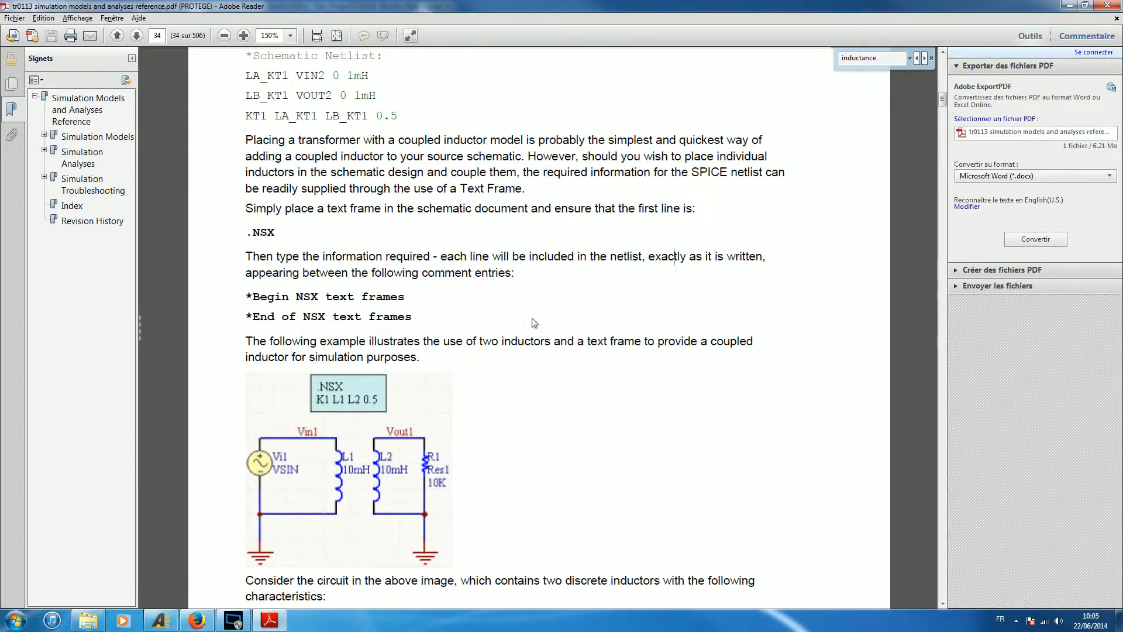
pyautogui.scroll(-1, 539, 301)
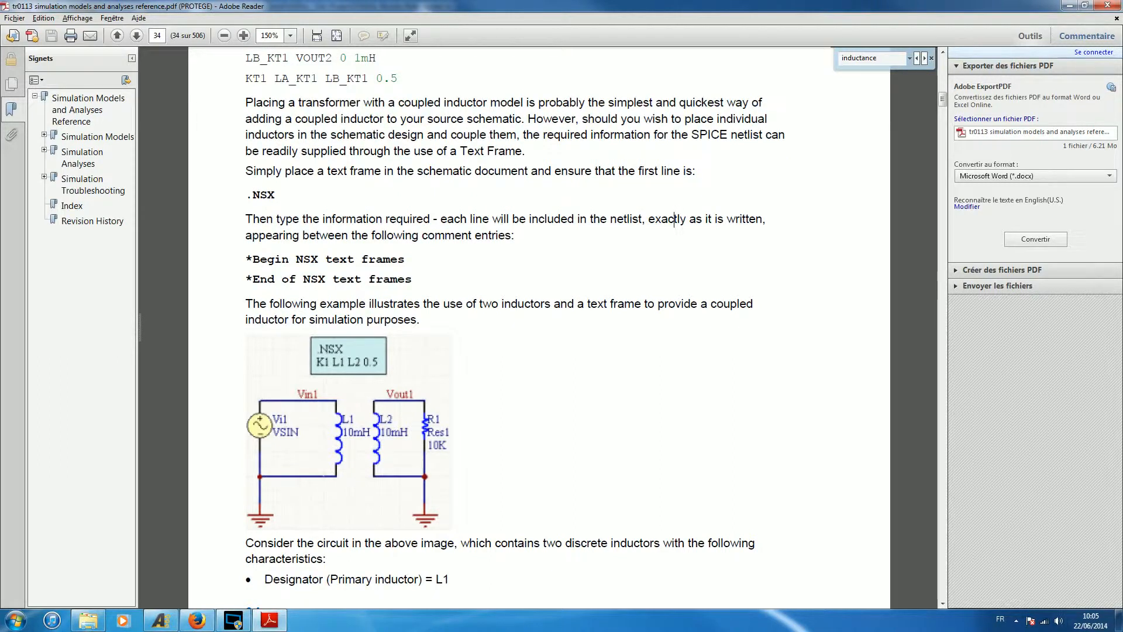
pyautogui.rightClick(494, 368)
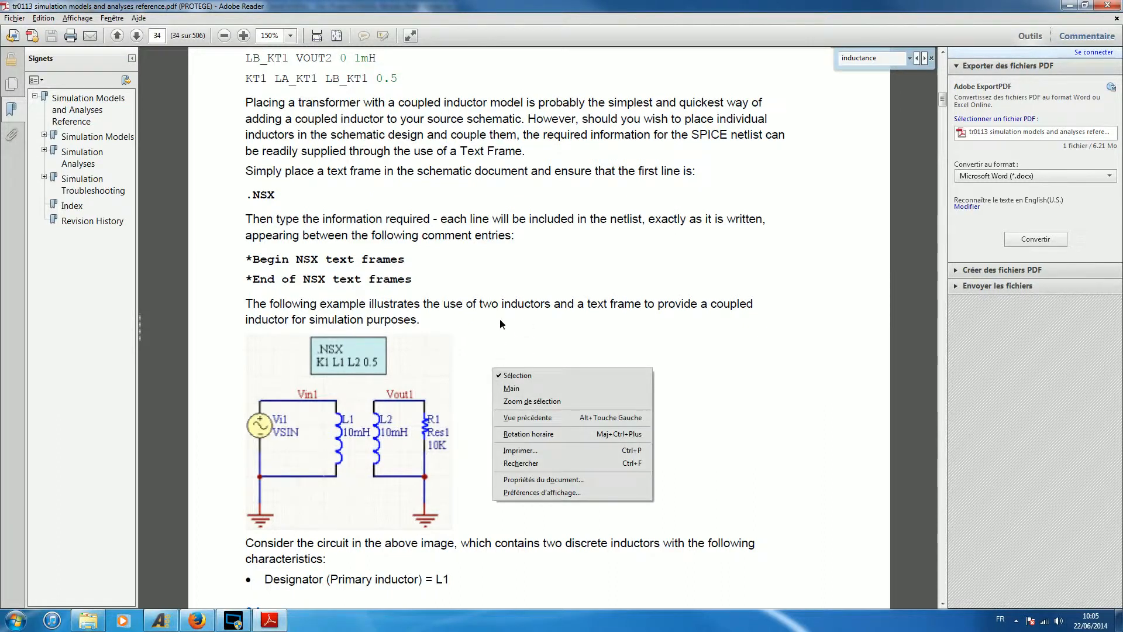
pyautogui.click(458, 346)
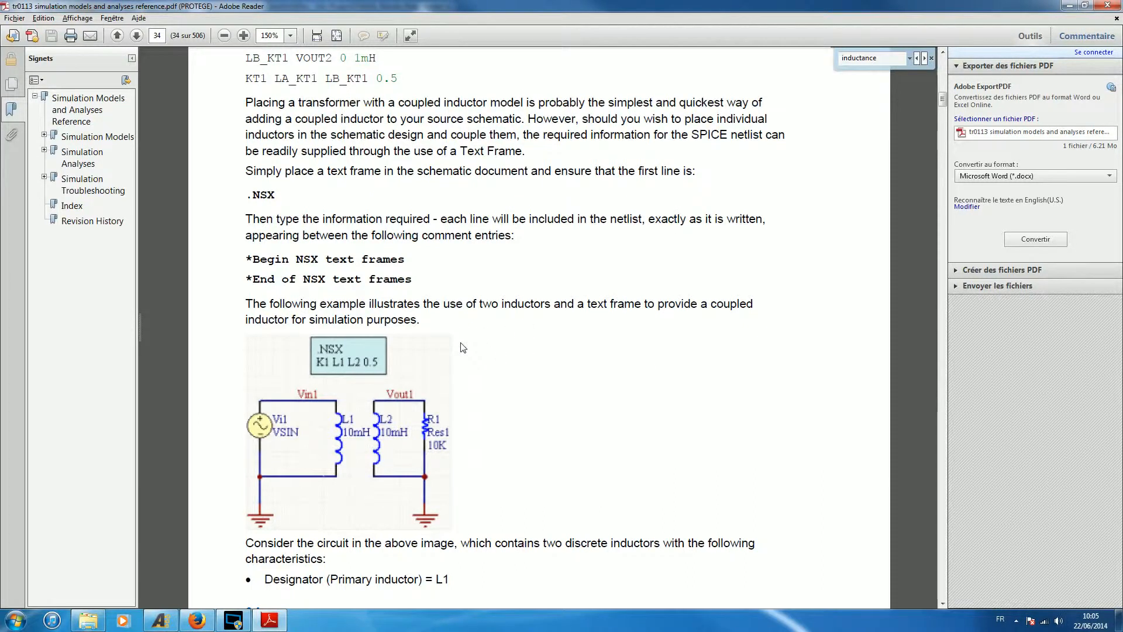
pyautogui.scroll(-1, 462, 346)
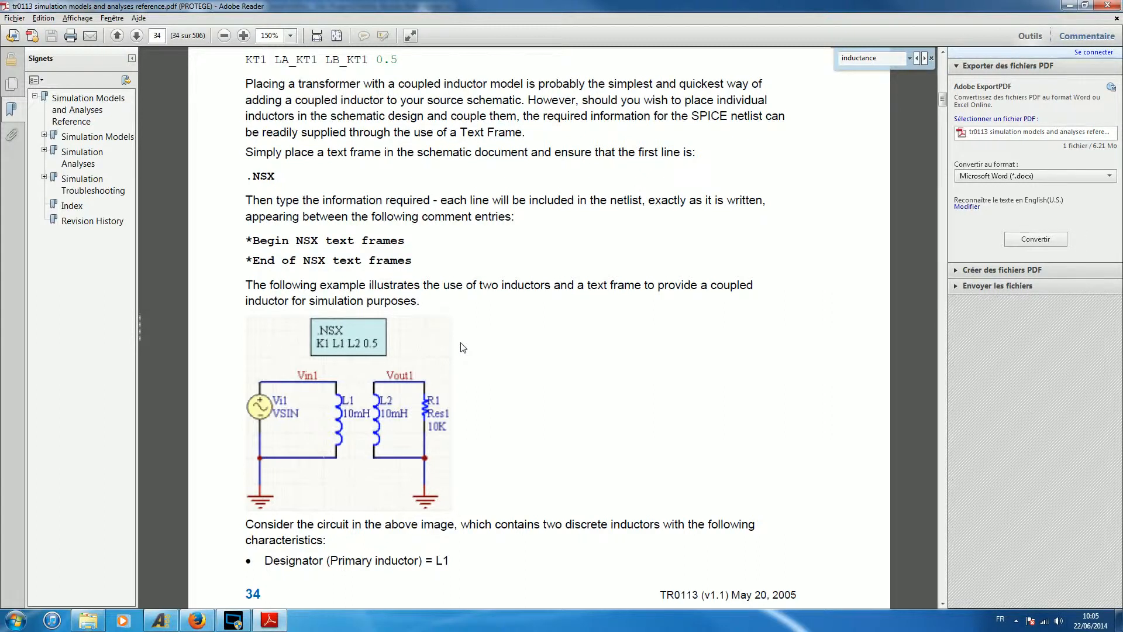
pyautogui.scroll(3, 520, 328)
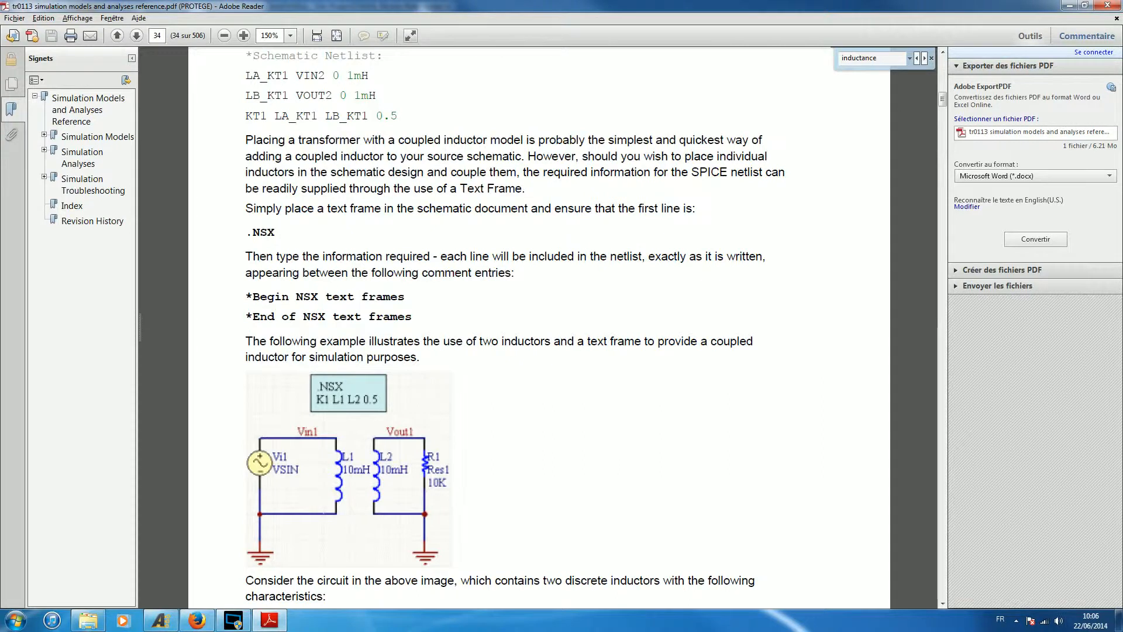
pyautogui.scroll(1, 514, 325)
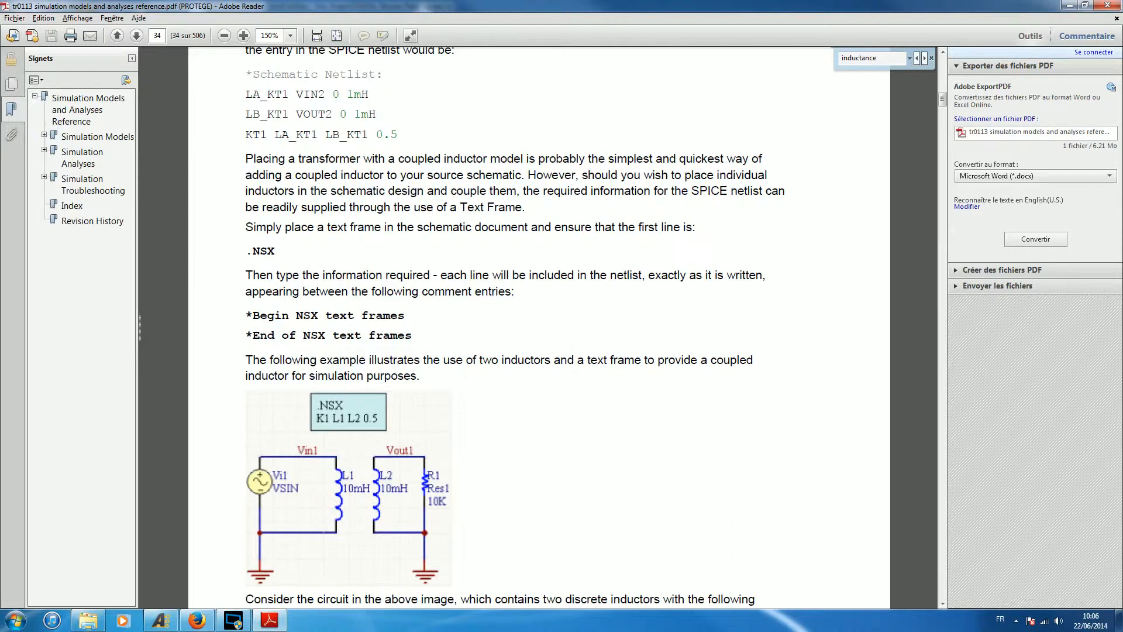
pyautogui.scroll(-3, 465, 294)
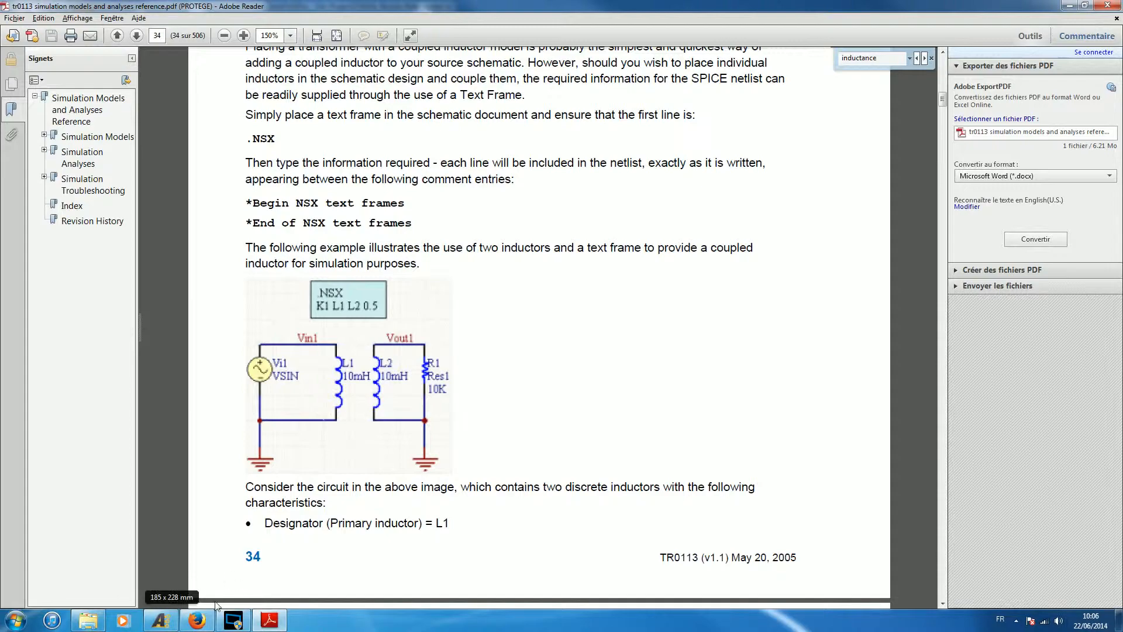
# Switch to Altium Designer and place a VSIN sinusoidal voltage source from Simulation Sources.IntLib in the left half of the sheet.
pyautogui.click(159, 618)
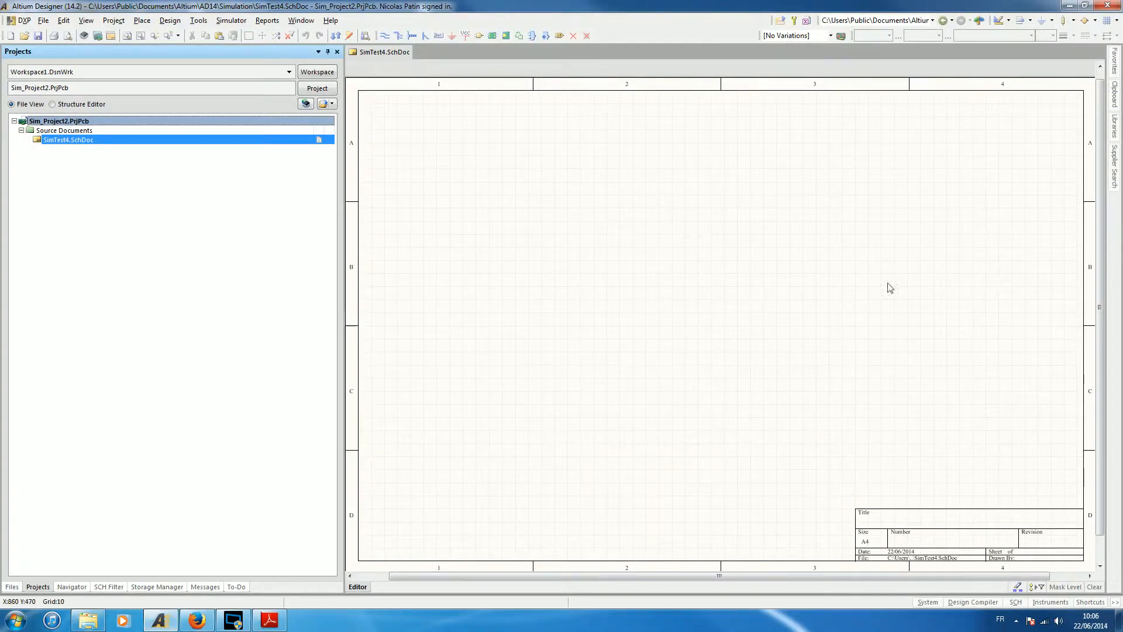
pyautogui.moveTo(1115, 133)
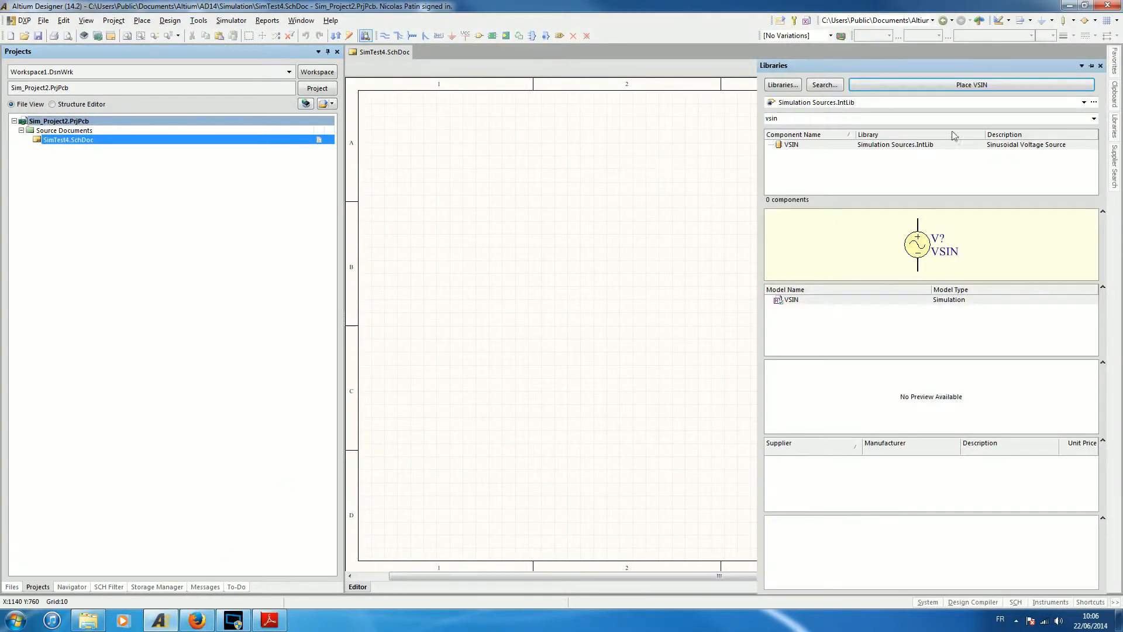
pyautogui.click(791, 146)
pyautogui.click(936, 86)
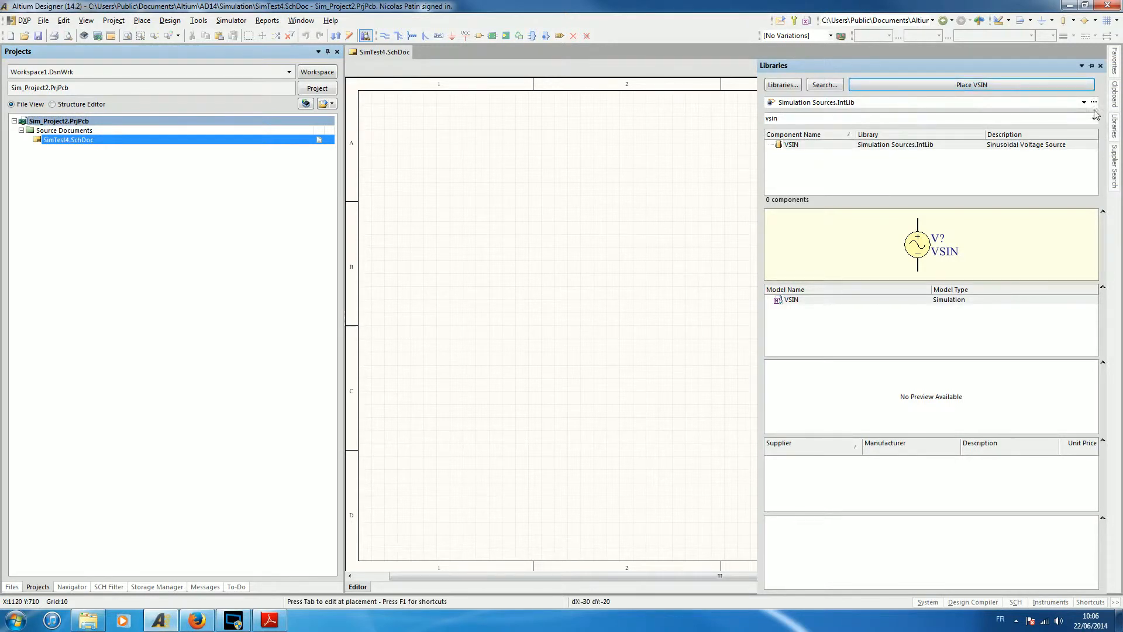
pyautogui.click(535, 326)
pyautogui.rightClick(705, 324)
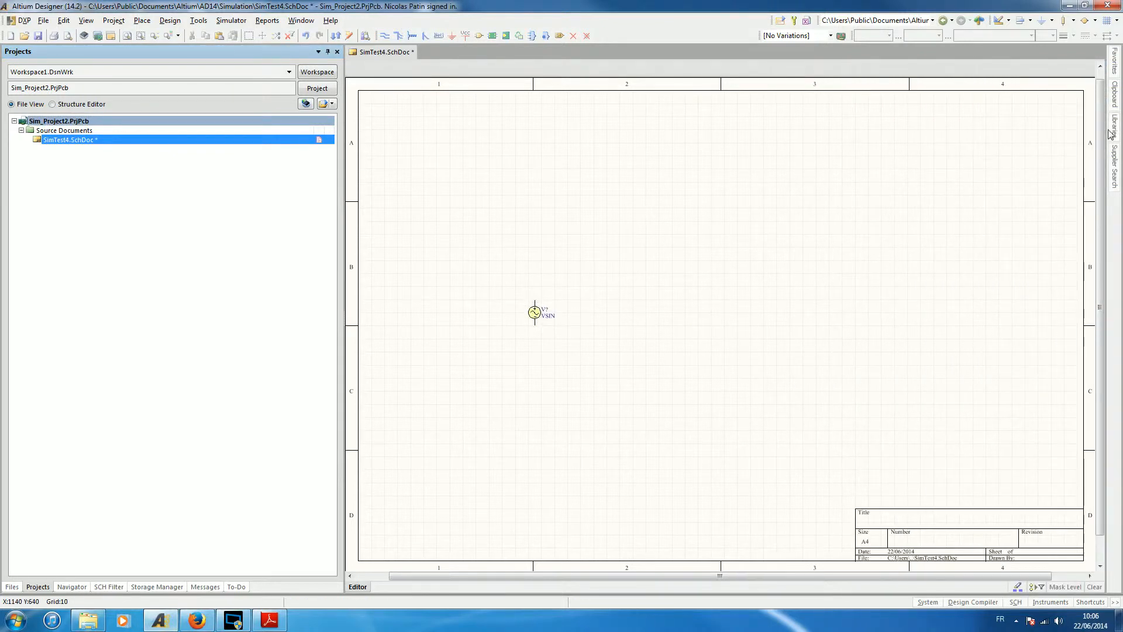
# Set the component library to Miscellaneous Devices.IntLib and filter its components by "ind".
pyautogui.moveTo(1110, 133)
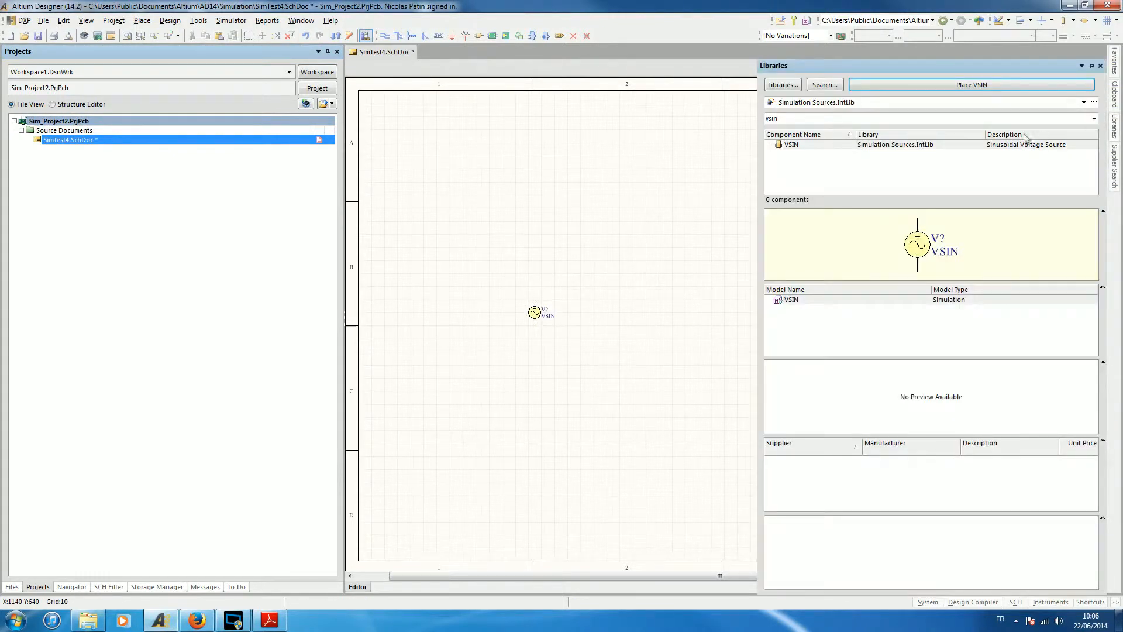
pyautogui.click(913, 107)
pyautogui.scroll(7, 920, 146)
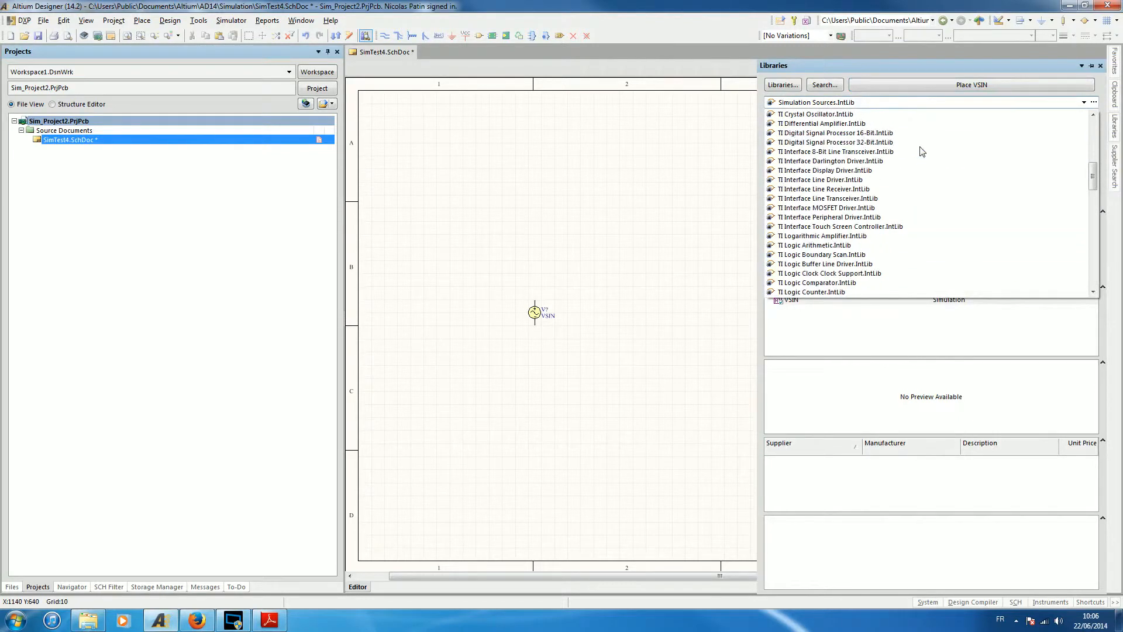
pyautogui.scroll(10, 918, 150)
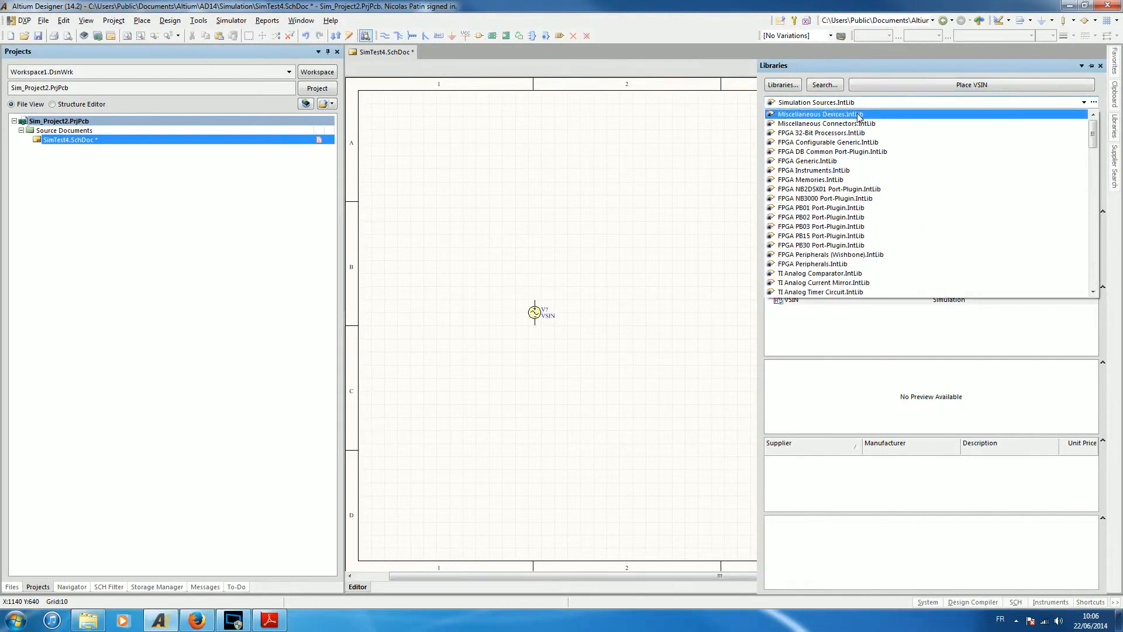
pyautogui.click(858, 115)
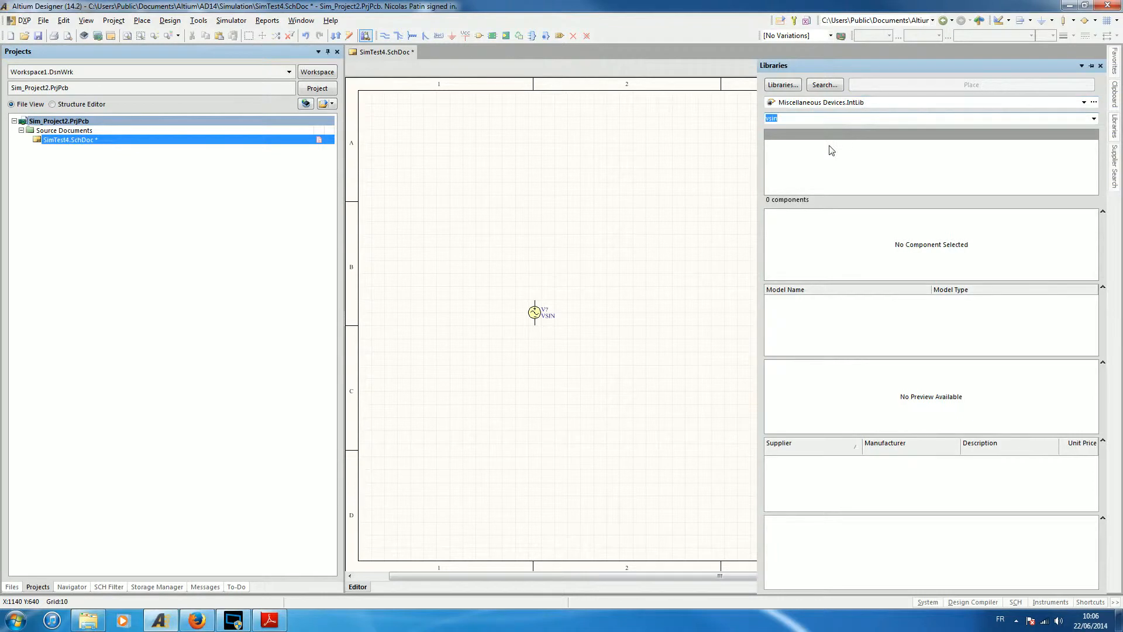
pyautogui.write('ind')
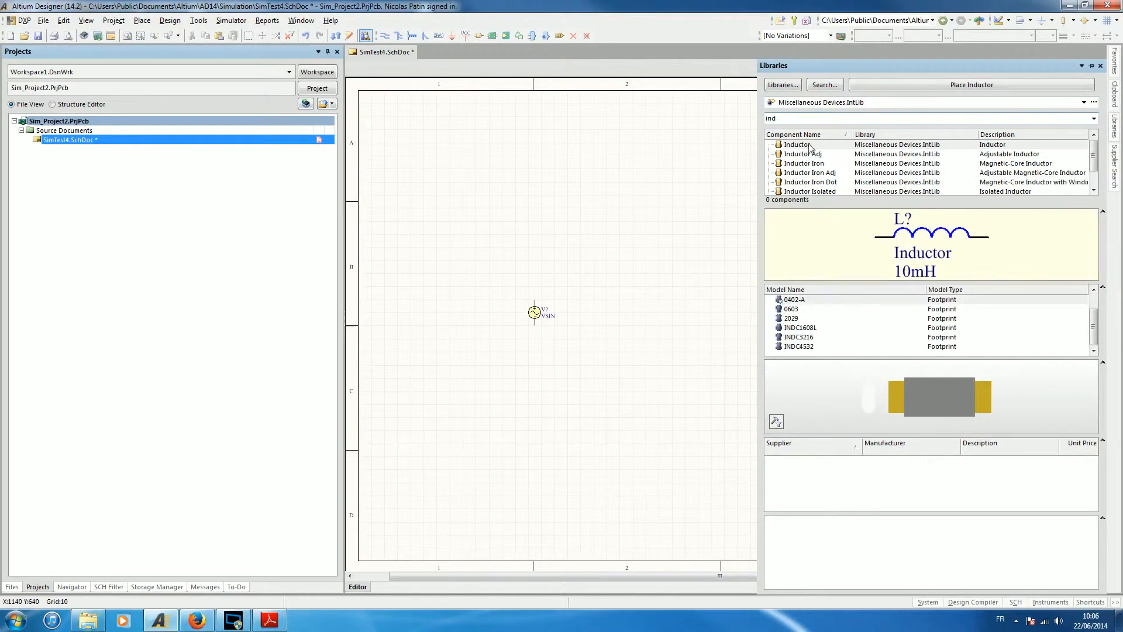
# Place two vertical Inductor components side by side to the right of the VSIN source.
pyautogui.click(807, 146)
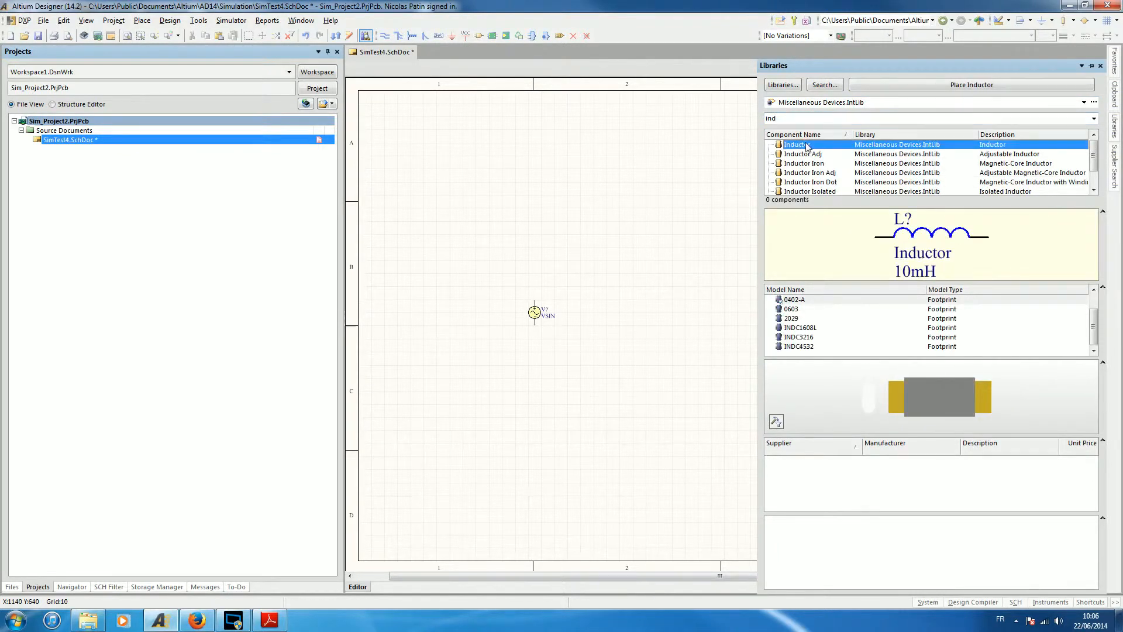
pyautogui.click(940, 86)
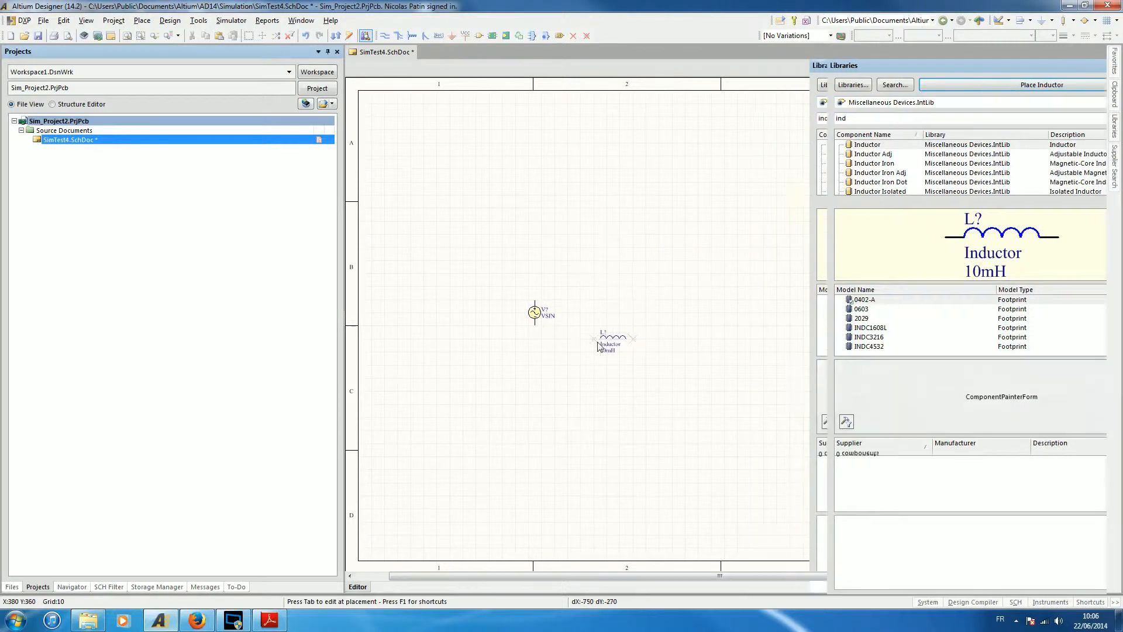
pyautogui.press('space')
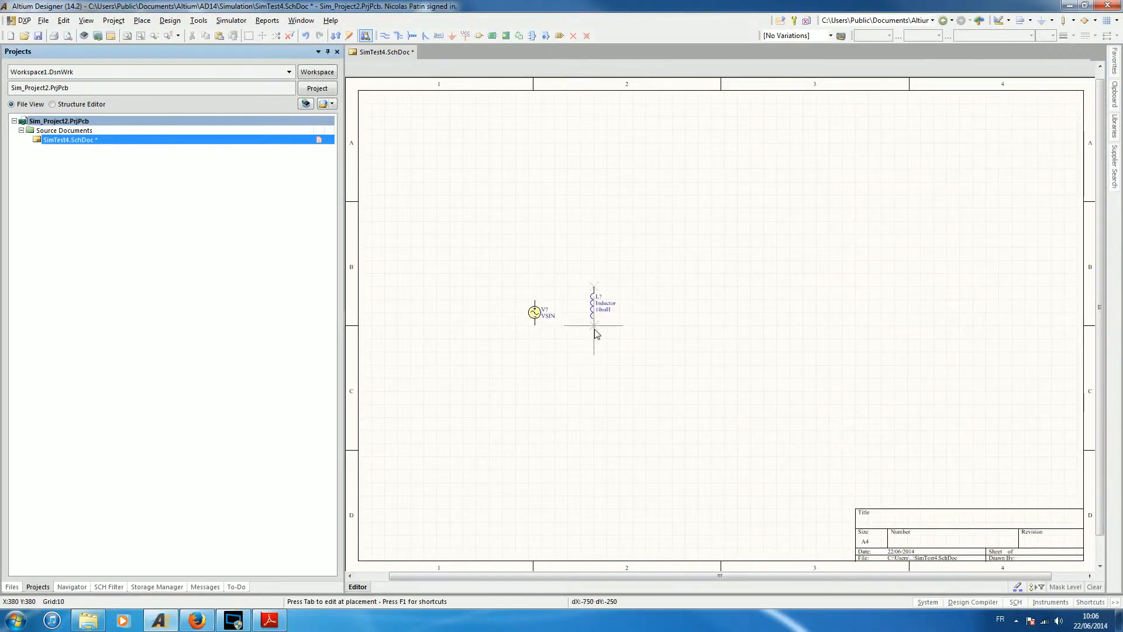
pyautogui.click(595, 338)
pyautogui.click(646, 337)
pyautogui.rightClick(776, 321)
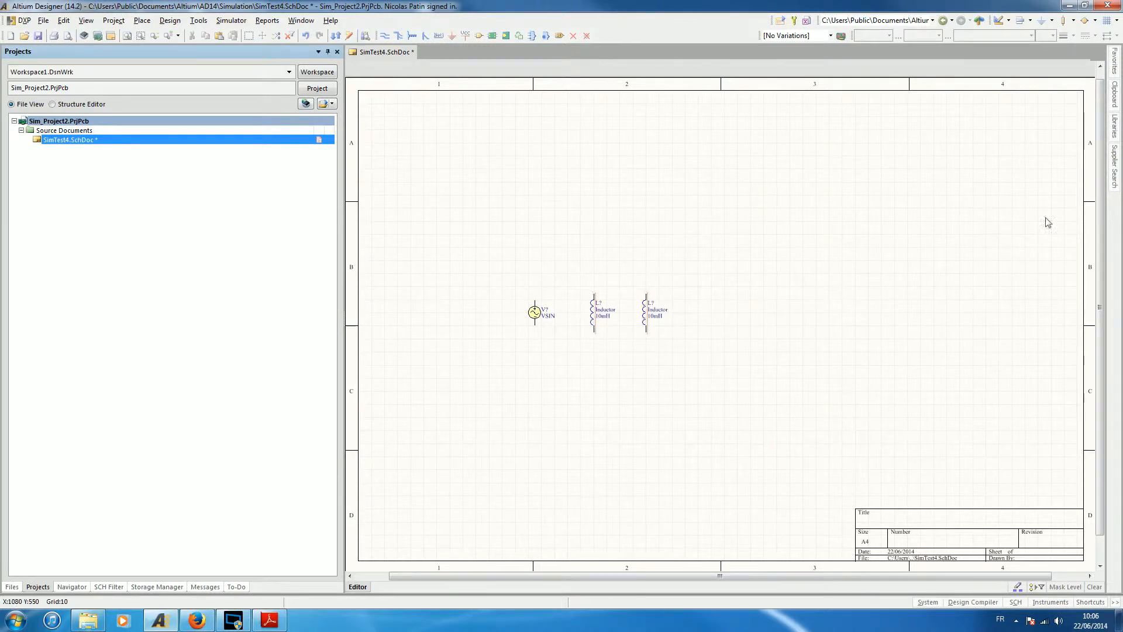
# Find Res1 in Miscellaneous Devices.IntLib and place it vertically to the right of the second inductor.
pyautogui.click(1112, 134)
pyautogui.click(820, 122)
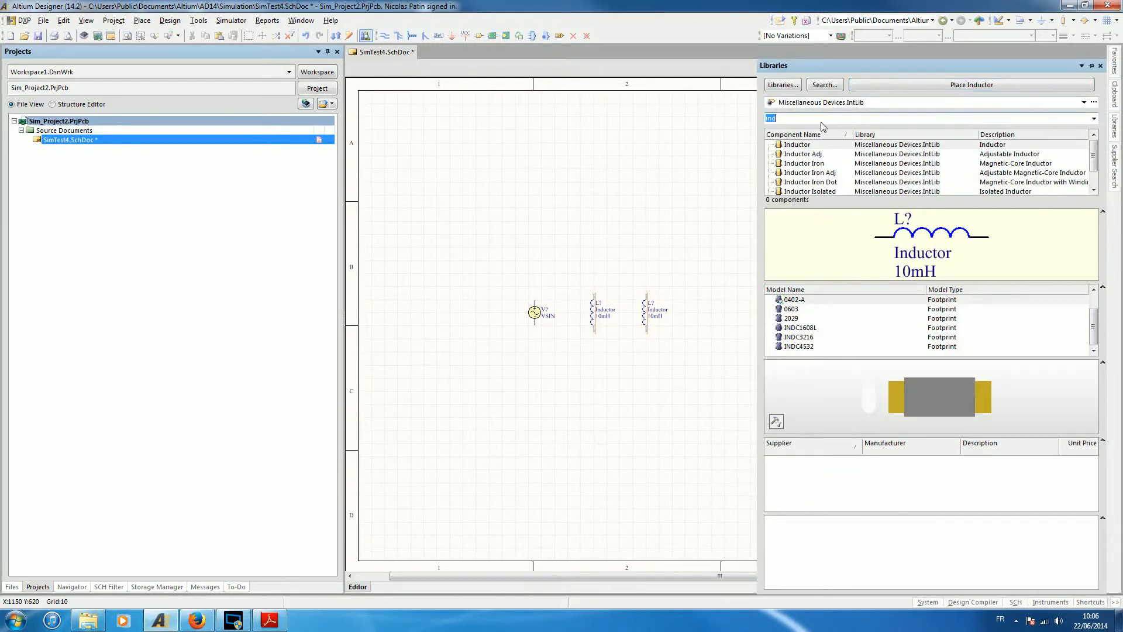
pyautogui.write('res')
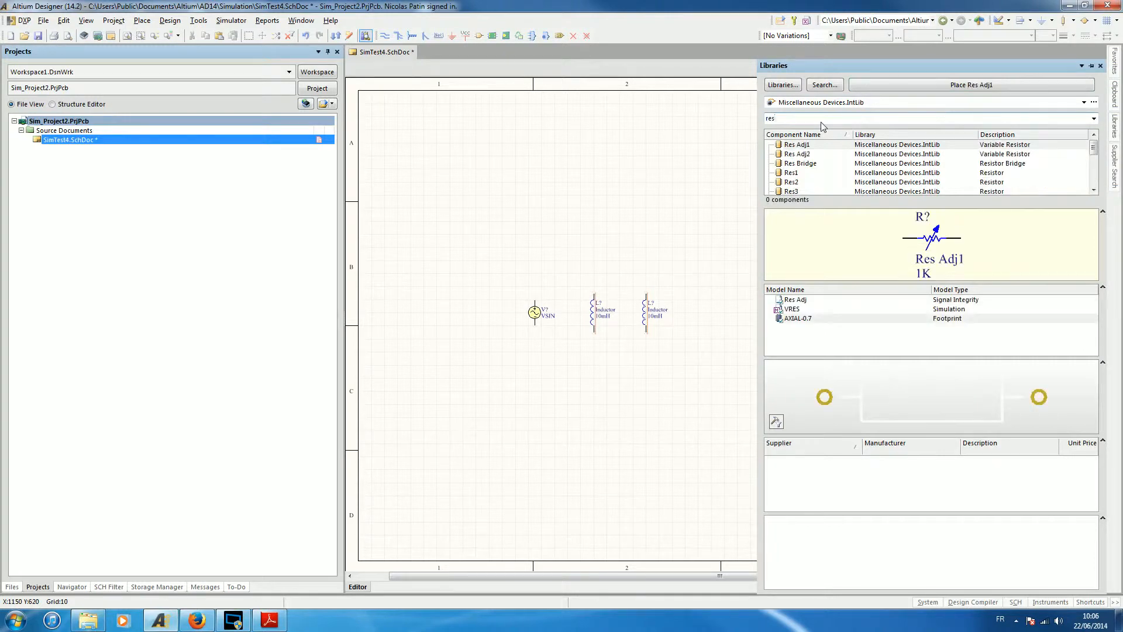
pyautogui.write('1')
pyautogui.click(892, 88)
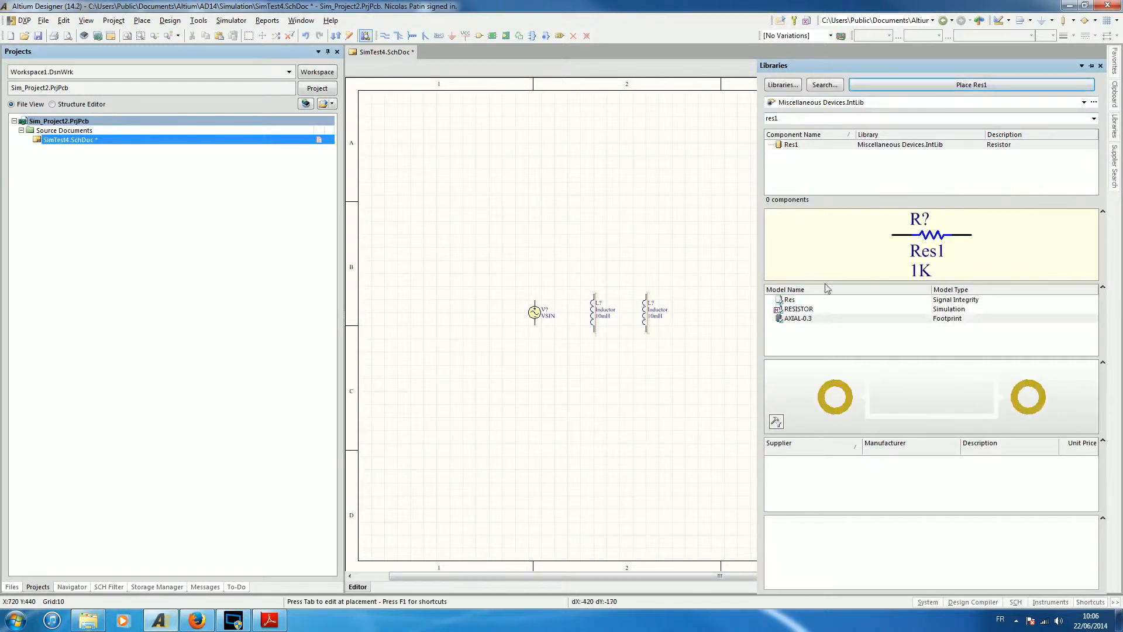
pyautogui.click(688, 326)
pyautogui.rightClick(789, 287)
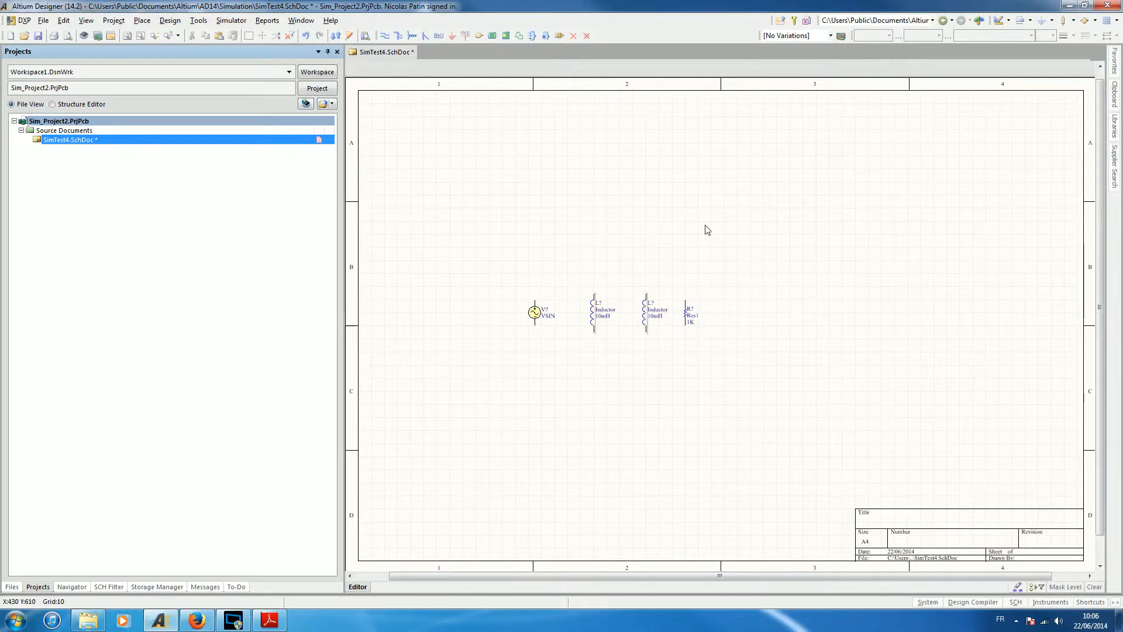
# Place two GND power ports, one below the source and first inductor, one below the second inductor and resistor.
pyautogui.click(452, 36)
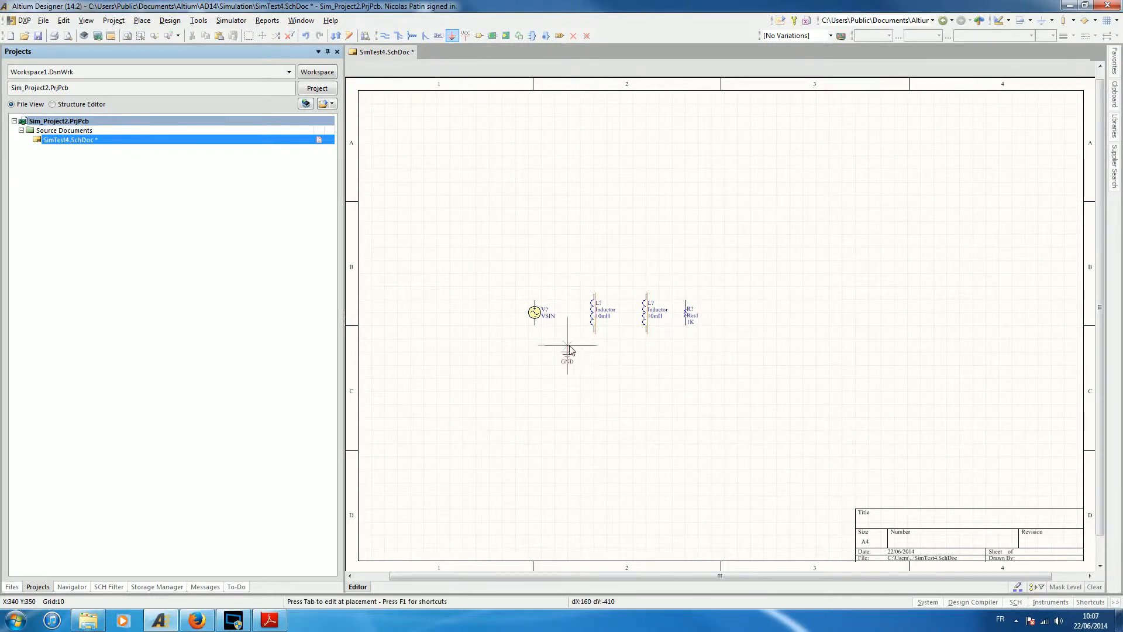
pyautogui.click(567, 352)
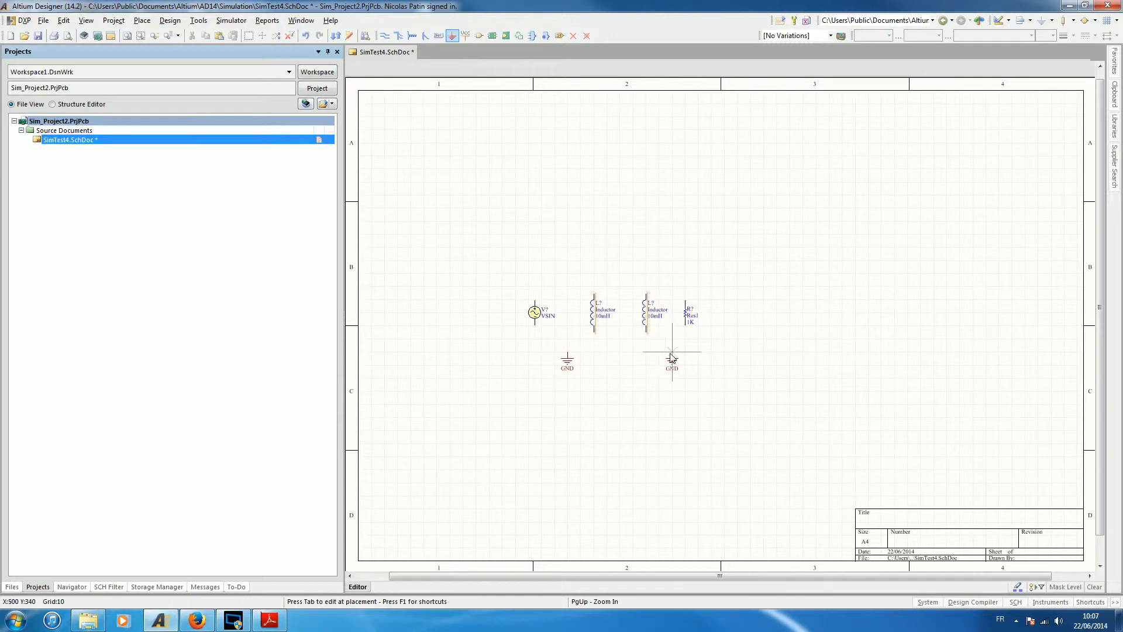
pyautogui.click(671, 358)
pyautogui.rightClick(795, 307)
# Wire the VSIN source and the first inductor into a closed loop and connect its lower wire to the GND port below.
pyautogui.click(384, 36)
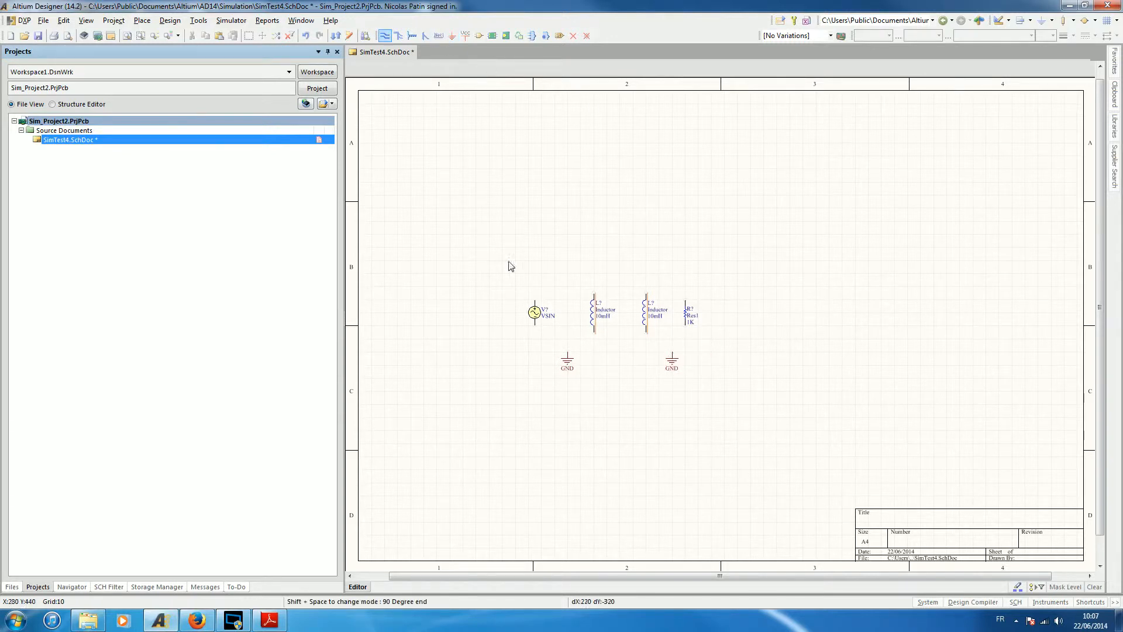
pyautogui.click(535, 325)
pyautogui.click(535, 339)
pyautogui.click(594, 339)
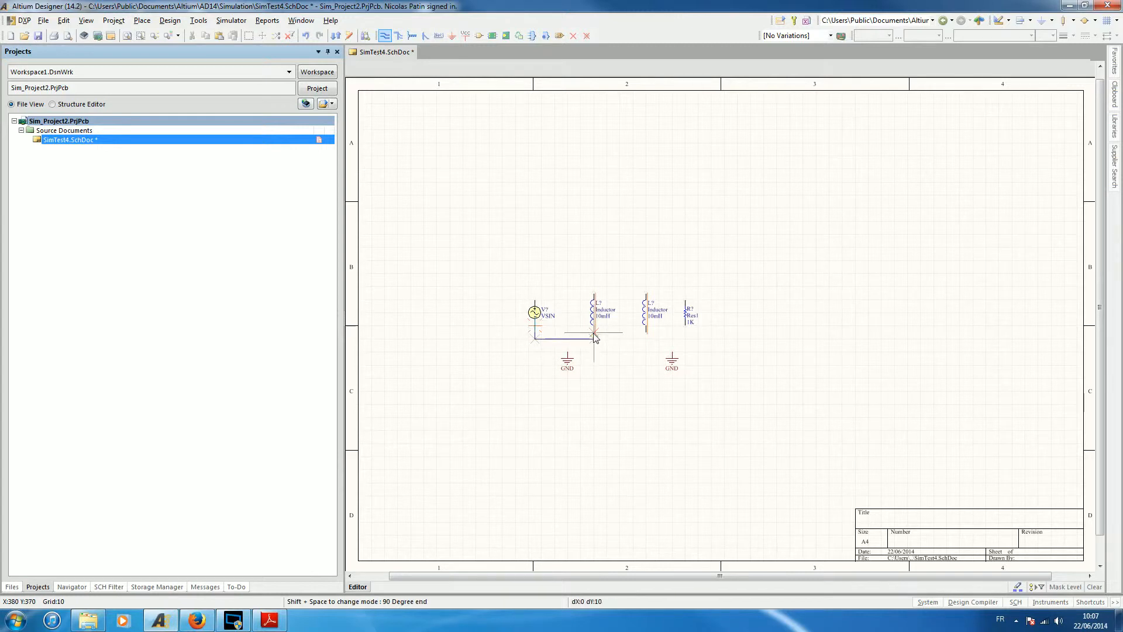
pyautogui.click(594, 281)
pyautogui.press('space')
pyautogui.click(536, 301)
pyautogui.click(567, 339)
pyautogui.click(568, 351)
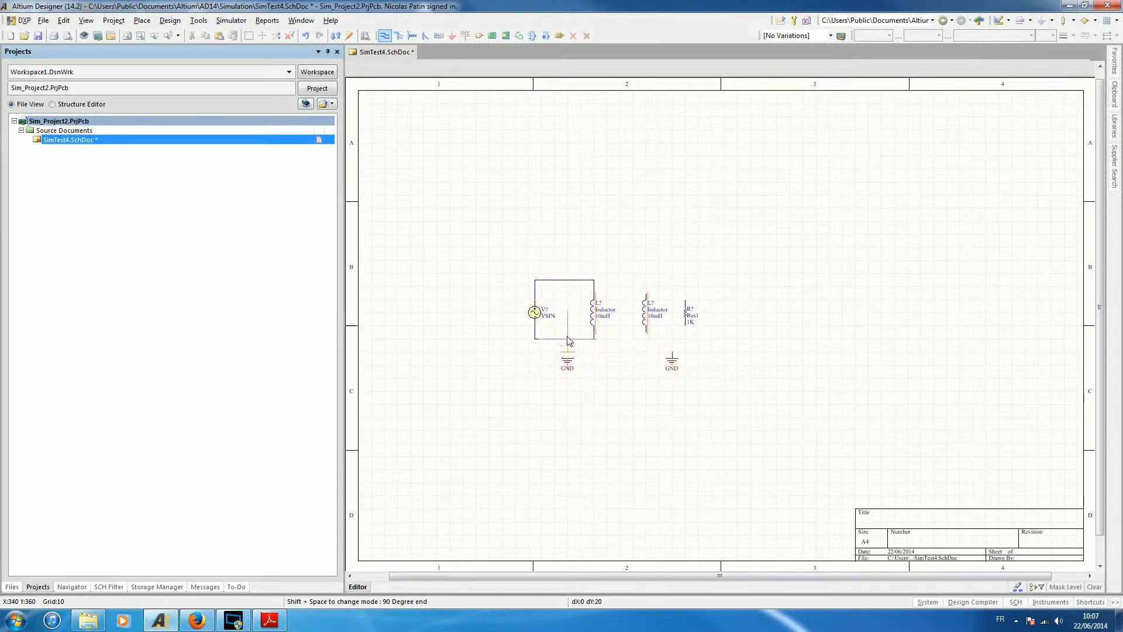
# Wire the second inductor and the resistor into a closed loop and connect its lower wire to the GND port below.
pyautogui.click(646, 332)
pyautogui.click(646, 338)
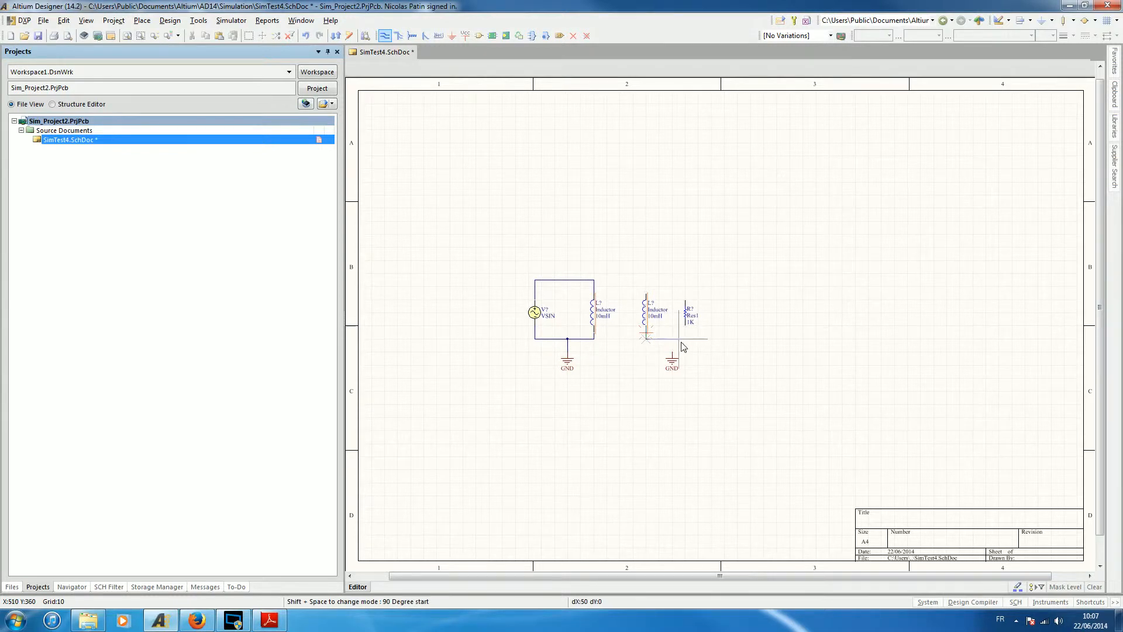
pyautogui.press('space')
pyautogui.click(685, 338)
pyautogui.click(686, 332)
pyautogui.keyDown('ctrl'); pyautogui.scroll(2, 695, 309); pyautogui.keyUp('ctrl')
pyautogui.click(670, 294)
pyautogui.click(671, 258)
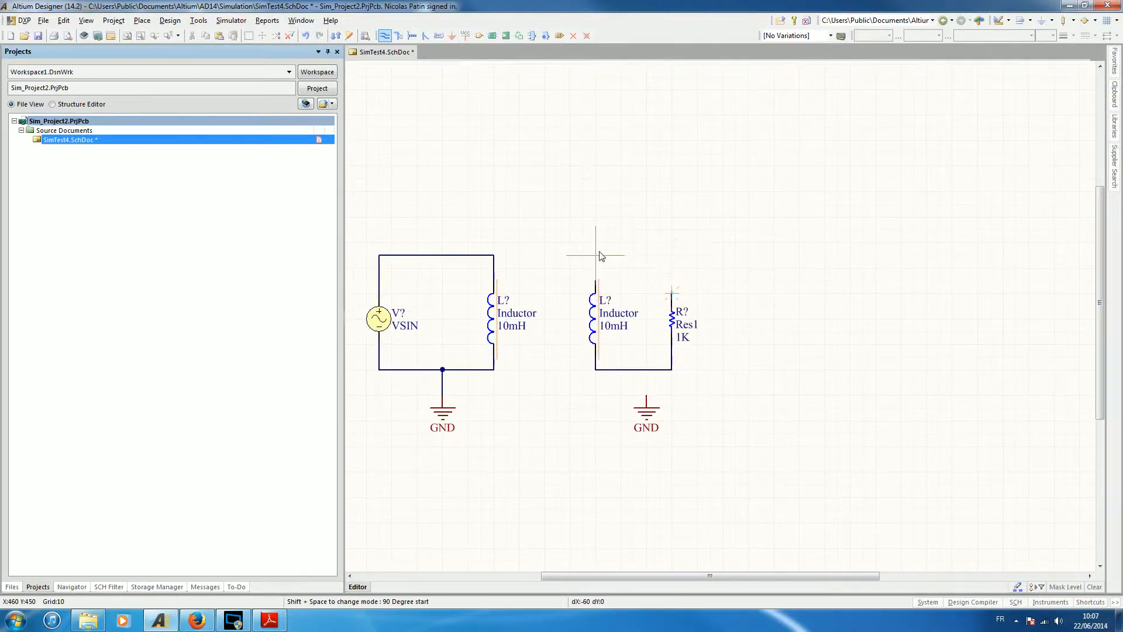
pyautogui.click(595, 281)
pyautogui.click(646, 396)
pyautogui.click(646, 369)
pyautogui.rightClick(747, 357)
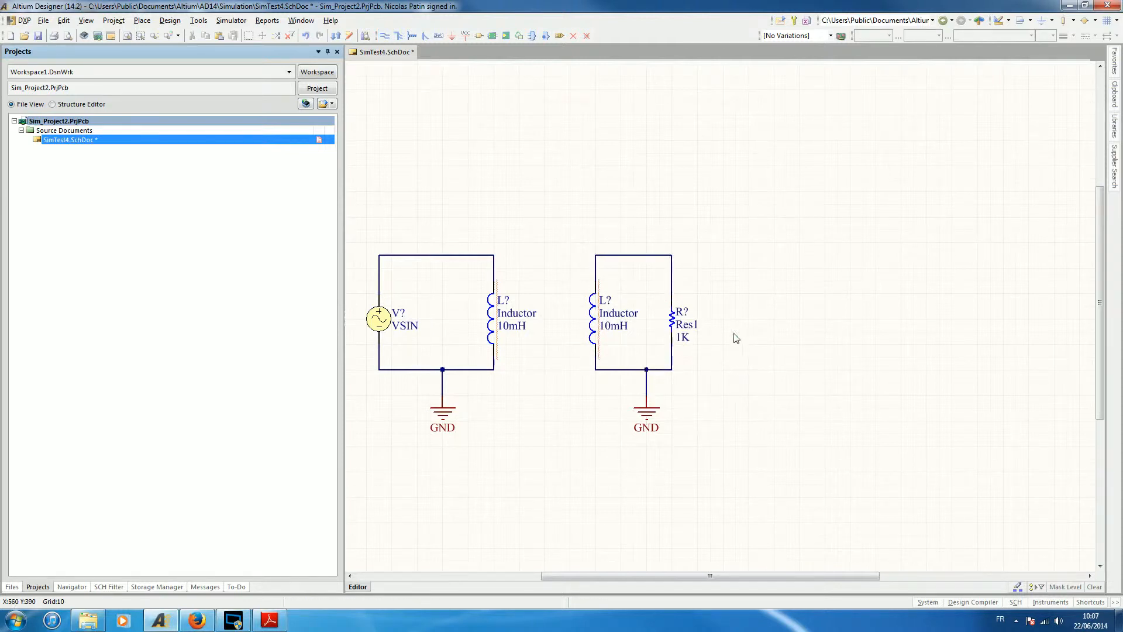
# Place one net label on the upper wire of the source loop and one on the upper wire of the resistor loop.
pyautogui.moveTo(521, 205); pyautogui.dragTo(667, 237, button='right')
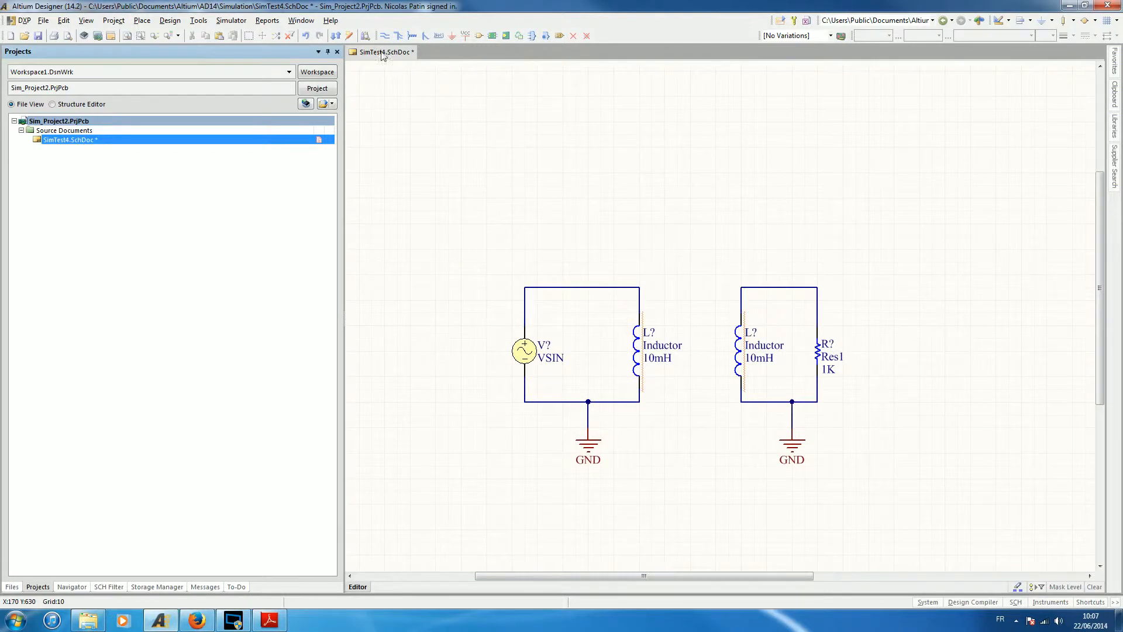
pyautogui.click(439, 36)
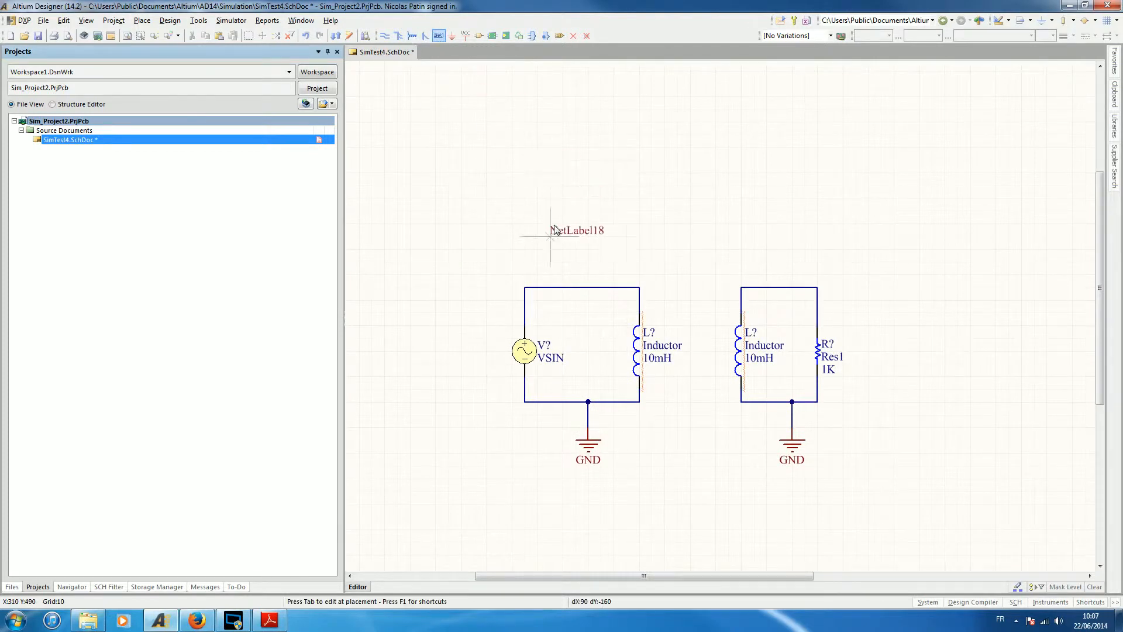
pyautogui.click(563, 287)
pyautogui.click(758, 285)
pyautogui.rightClick(752, 185)
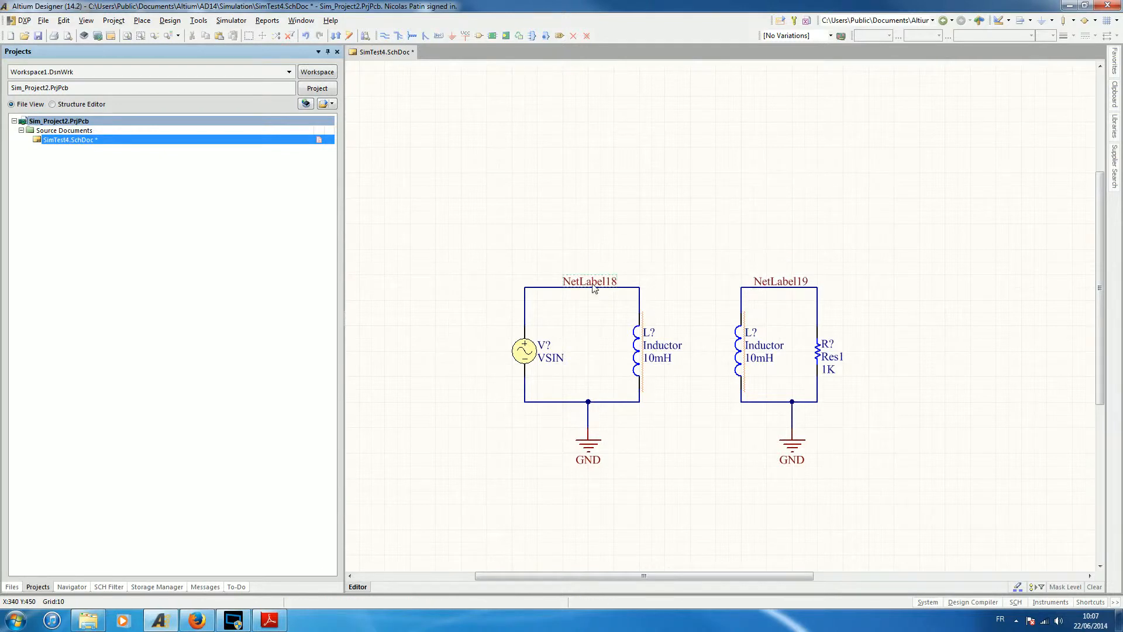
# Rename the net label on the source loop as Vprim and the one on the resistor loop as Vsec.
pyautogui.doubleClick(594, 287)
pyautogui.write('Vpr')
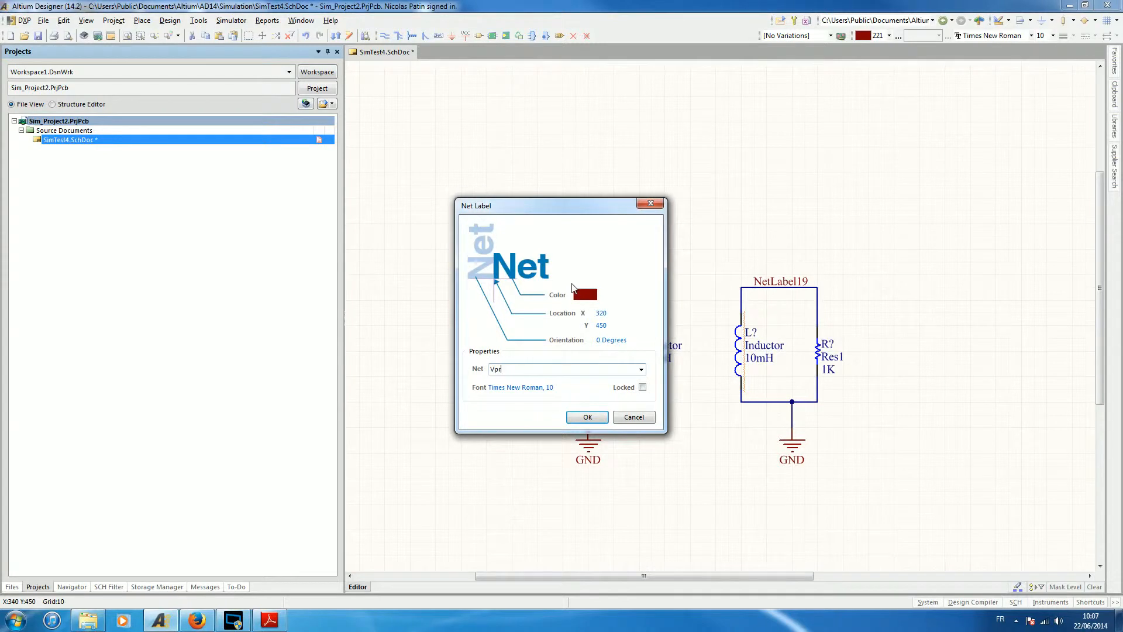
pyautogui.write('im')
pyautogui.press('Return')
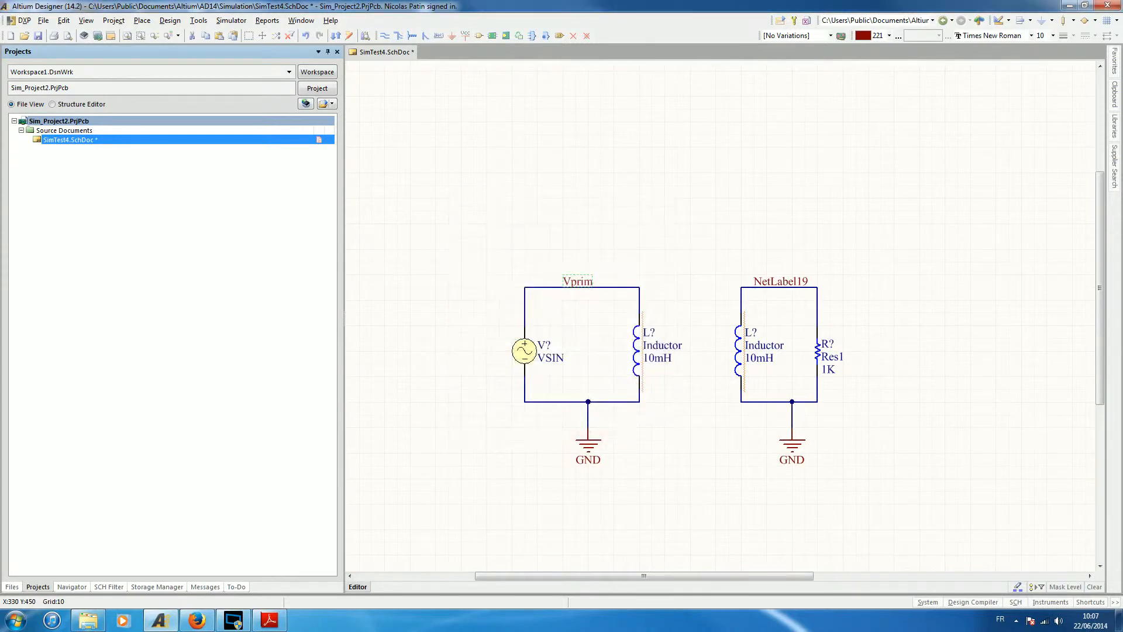
pyautogui.click(773, 285)
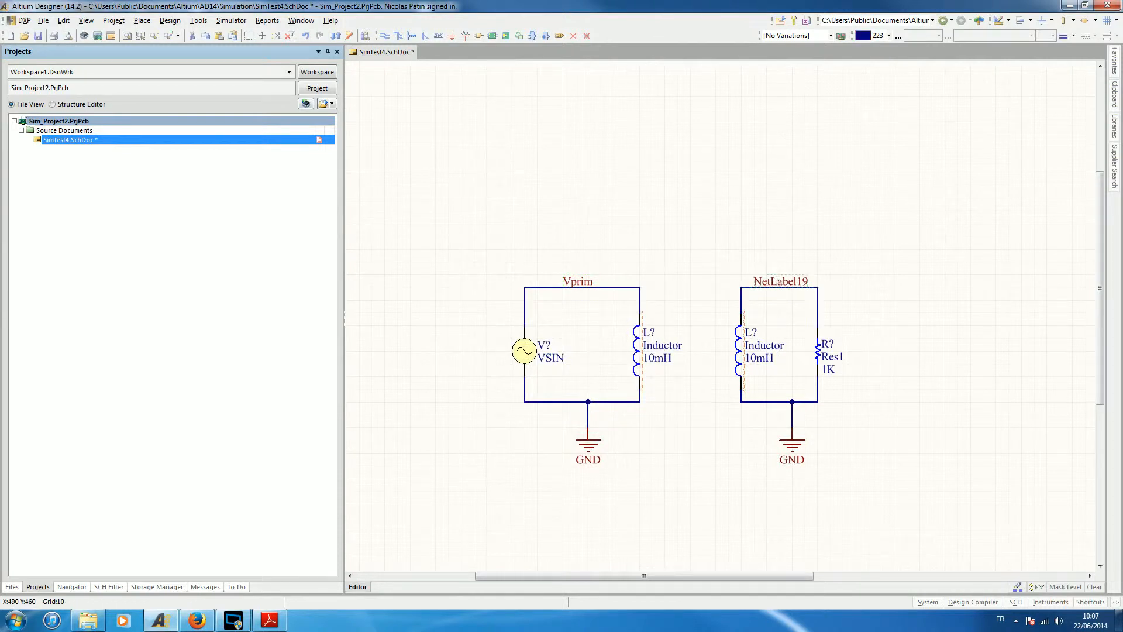
pyautogui.doubleClick(783, 272)
pyautogui.write('Vsec')
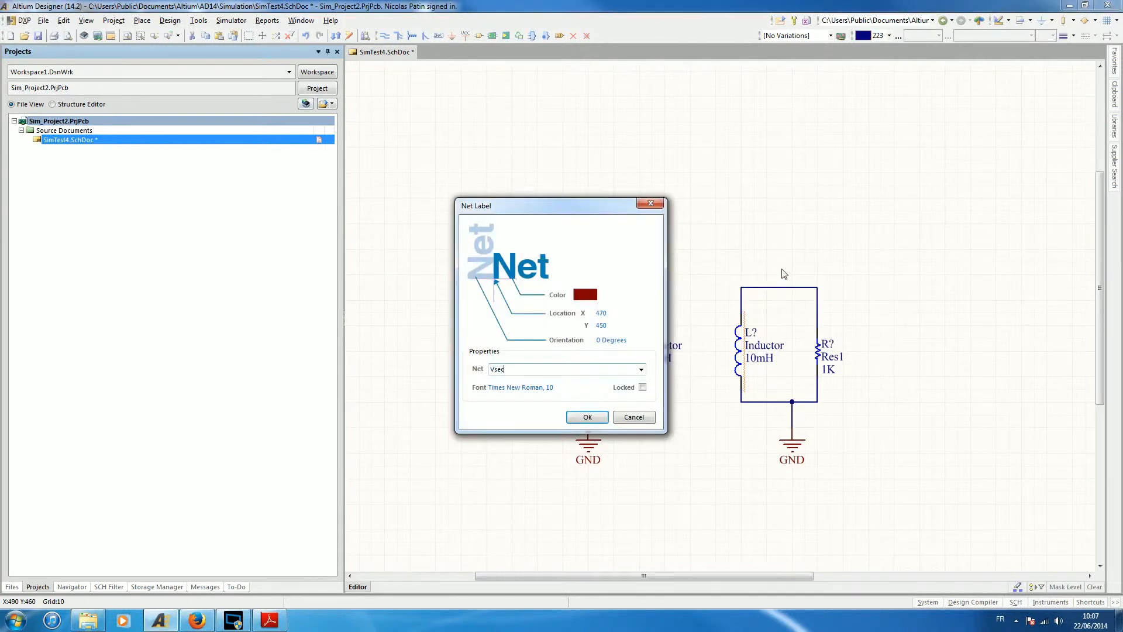
pyautogui.click(582, 416)
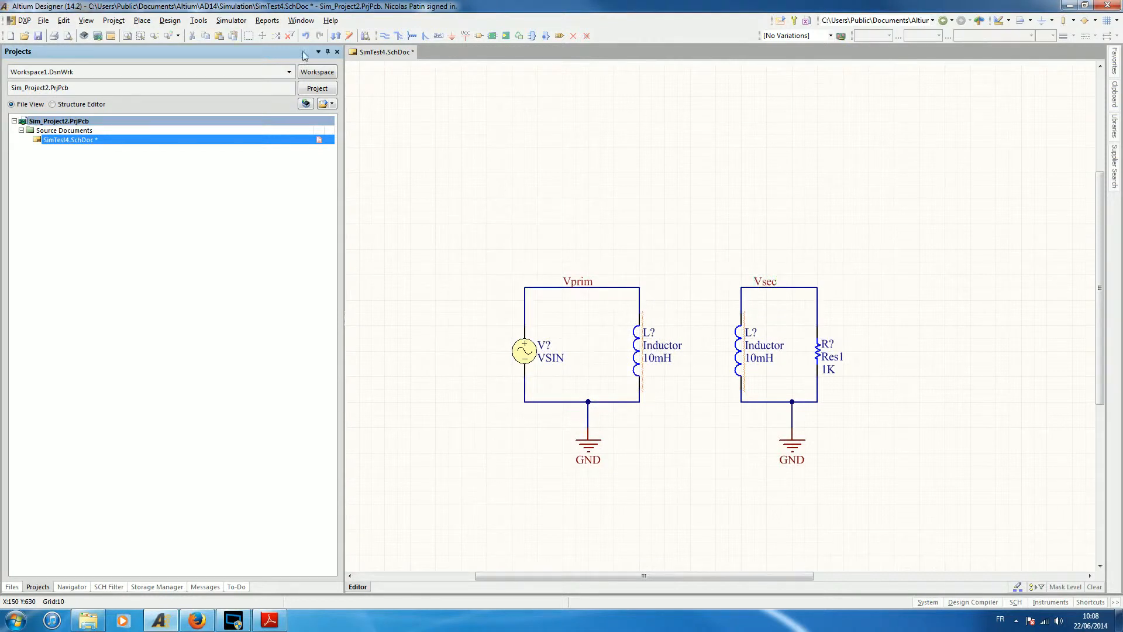
# Annotate the schematic's components as L1, L2, R1 and V1, executing the changes through an engineering change order.
pyautogui.click(198, 21)
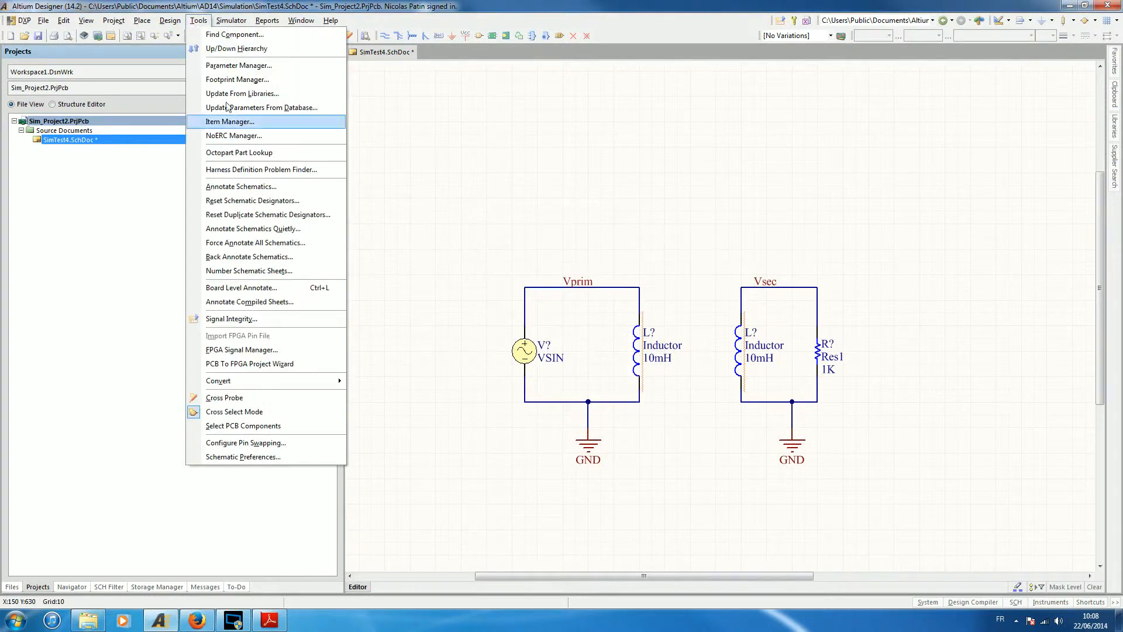
pyautogui.click(251, 190)
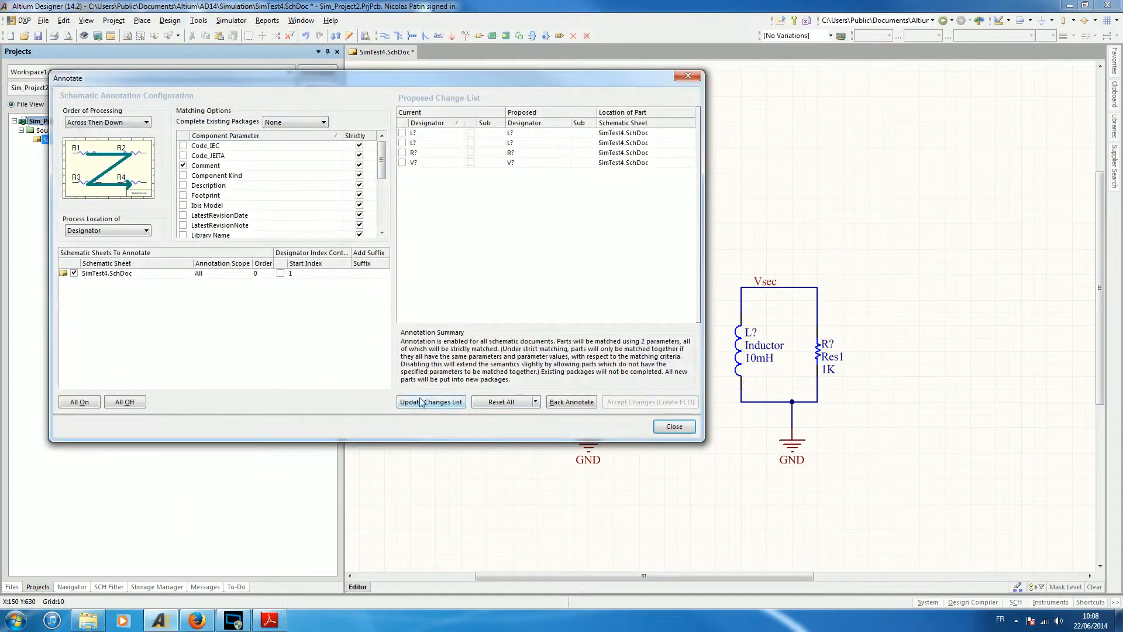
pyautogui.click(428, 402)
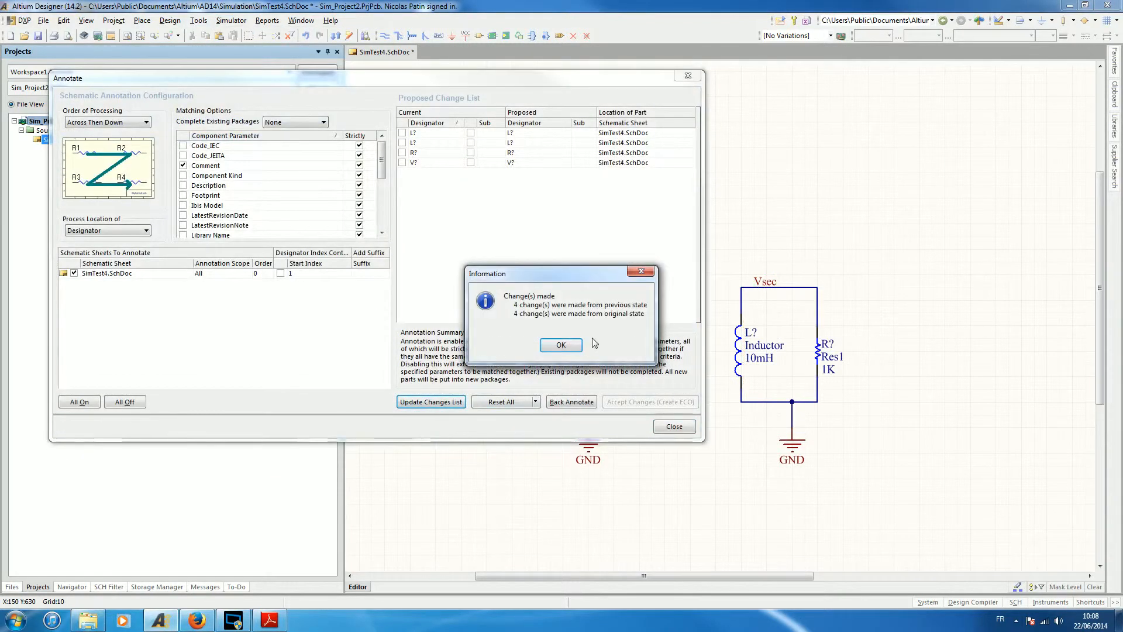
pyautogui.click(571, 352)
pyautogui.click(636, 401)
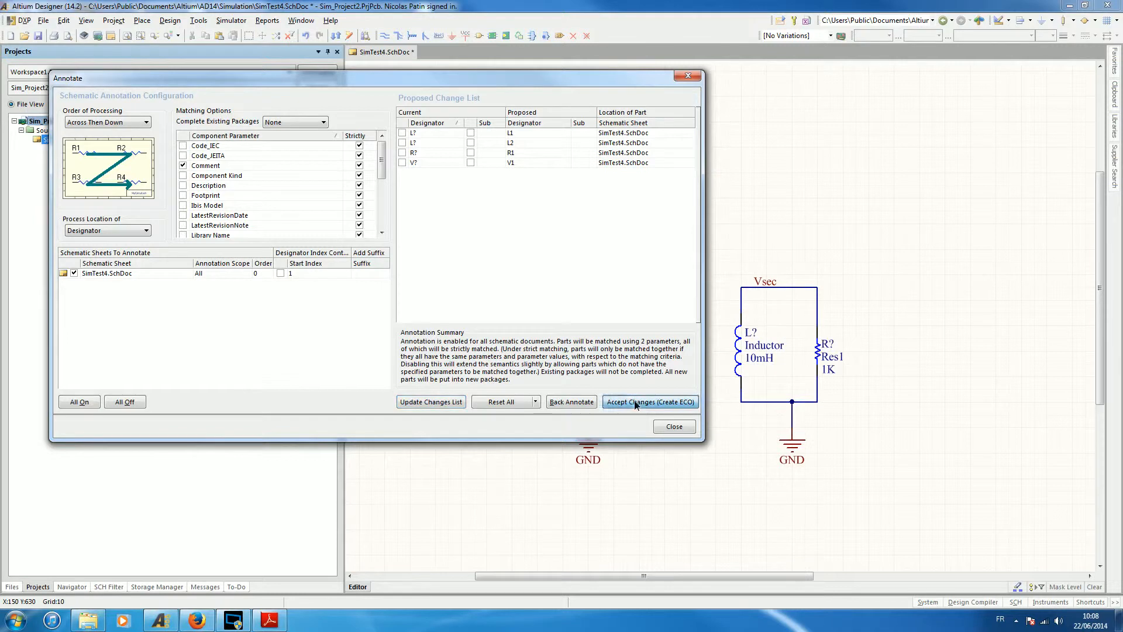
pyautogui.click(350, 448)
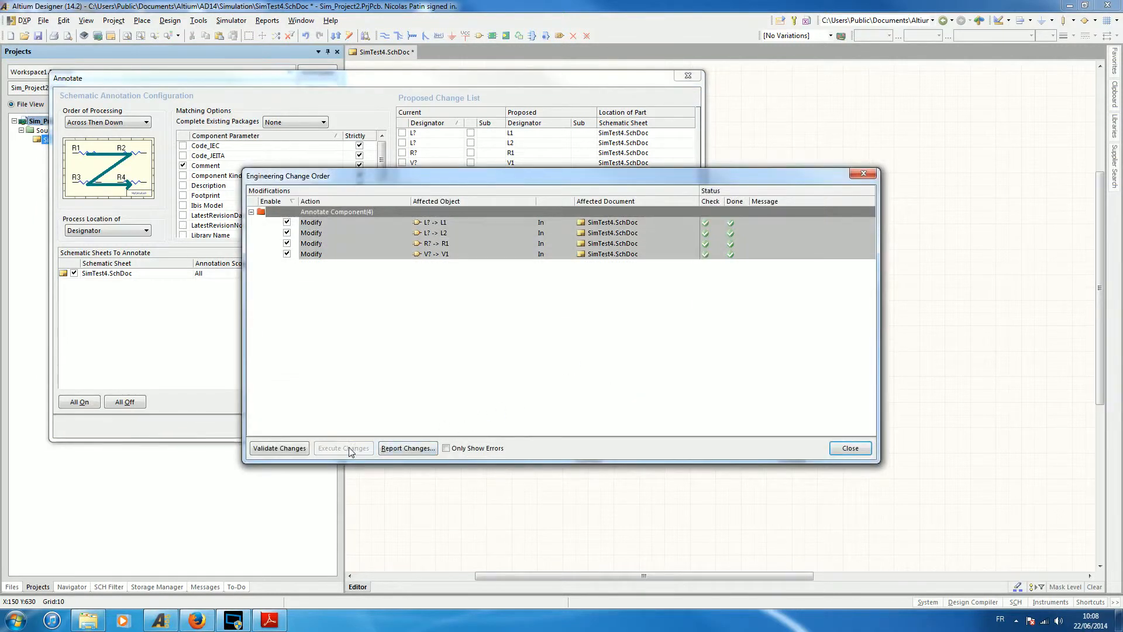
pyautogui.click(850, 448)
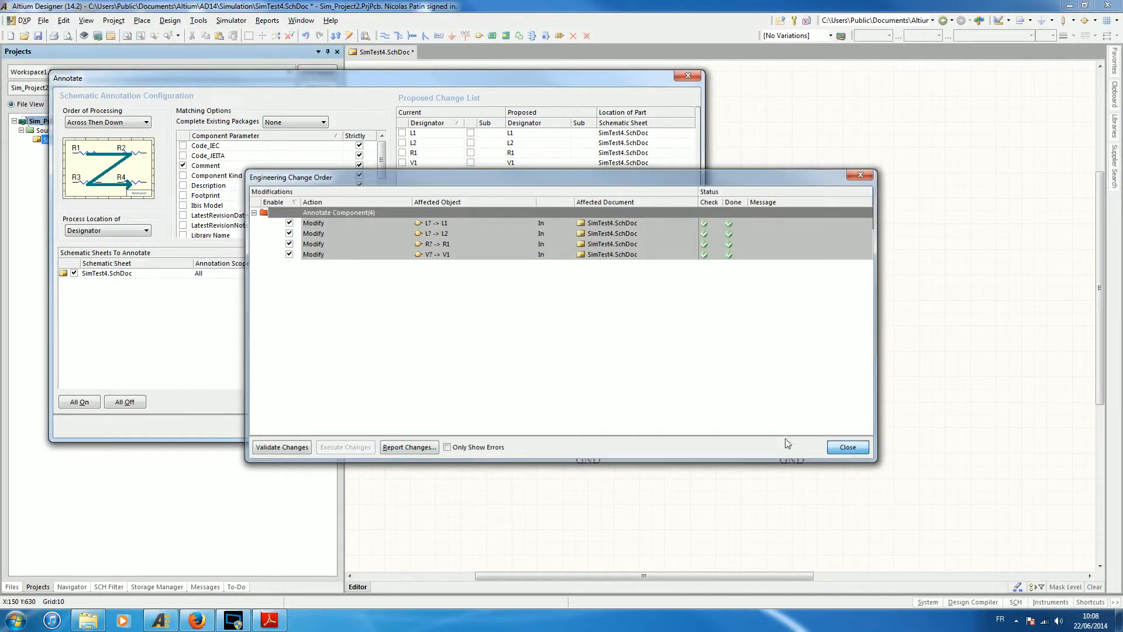
pyautogui.click(681, 432)
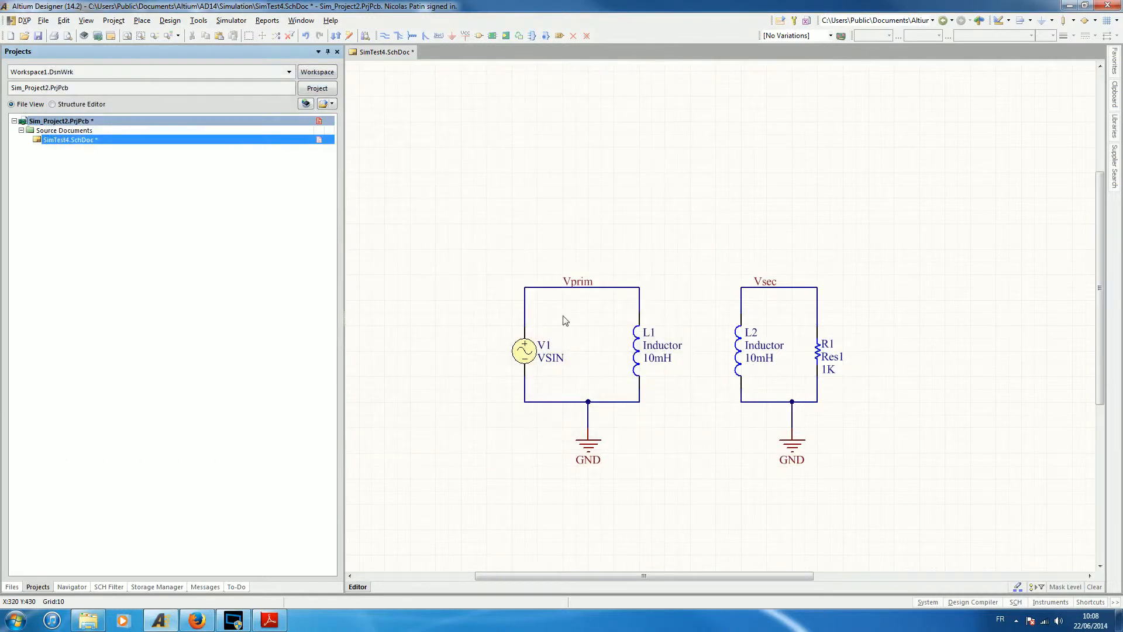
# Place a text frame about 100 by 50 units above the gap between the two circuit loops.
pyautogui.click(142, 20)
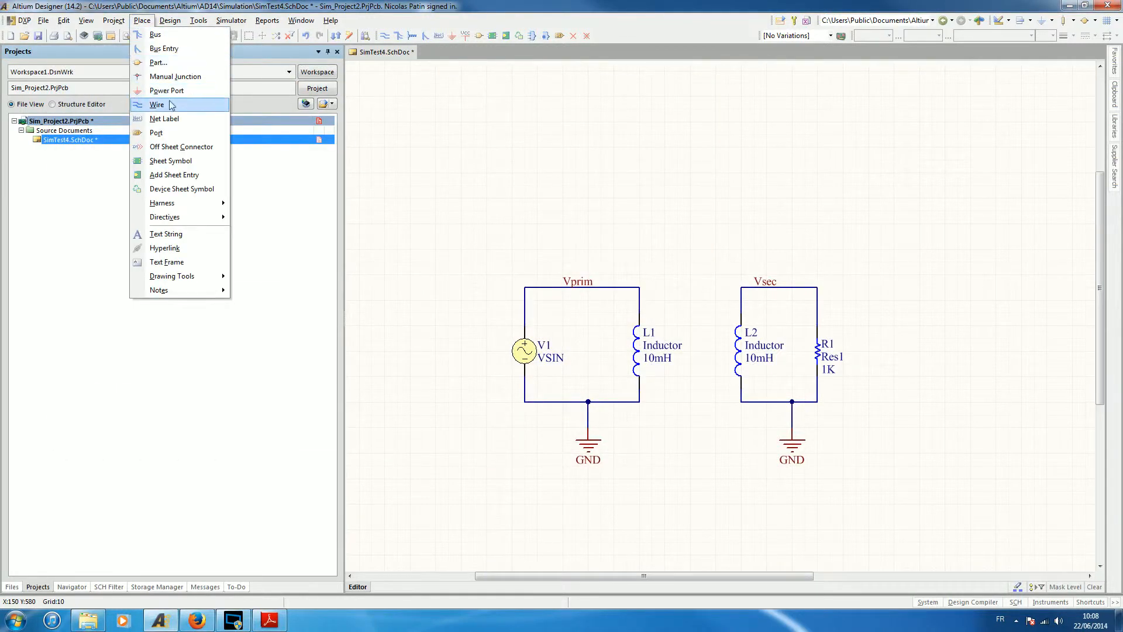
pyautogui.click(168, 263)
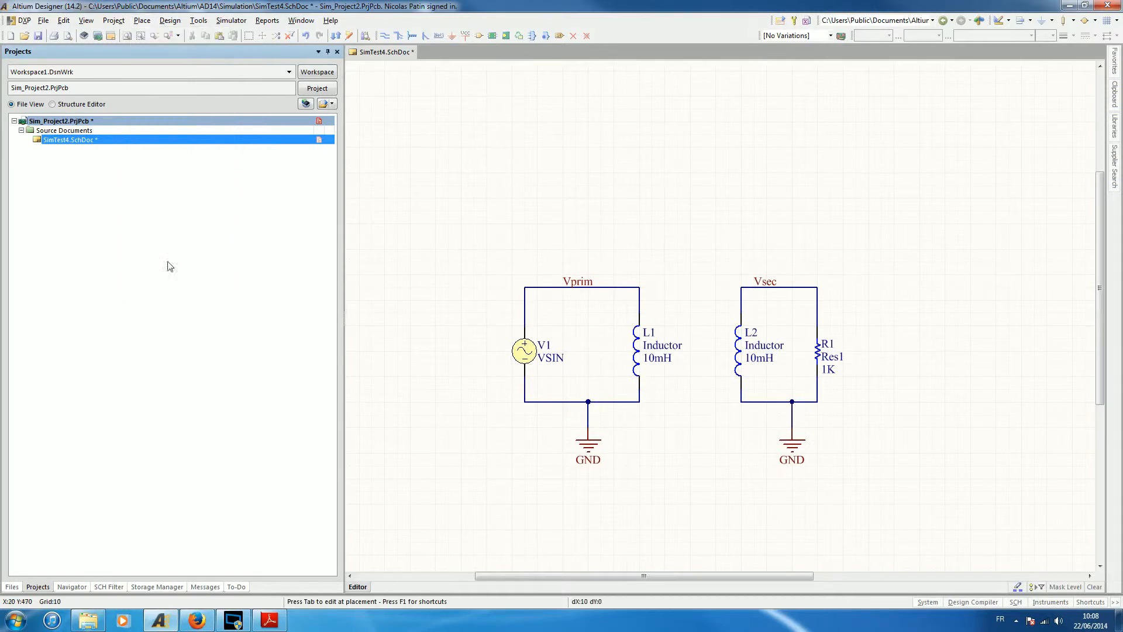
pyautogui.click(613, 250)
pyautogui.click(740, 186)
# Show the text frame's border and set its fill colour to cyan, basic colour 232.
pyautogui.doubleClick(677, 216)
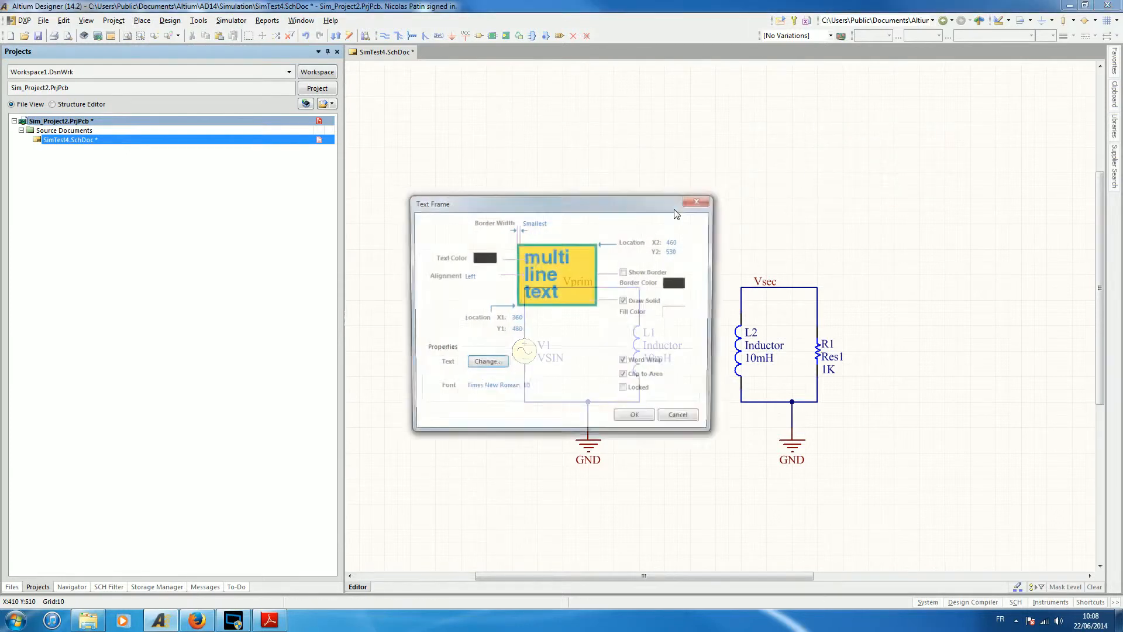
pyautogui.click(625, 272)
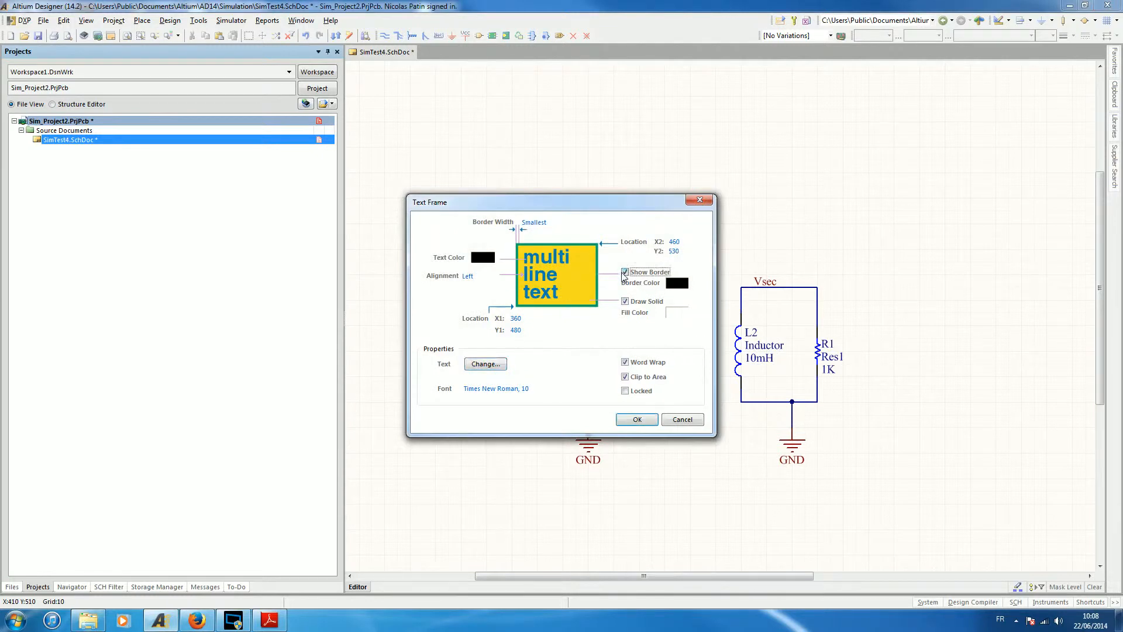
pyautogui.click(677, 312)
pyautogui.click(566, 292)
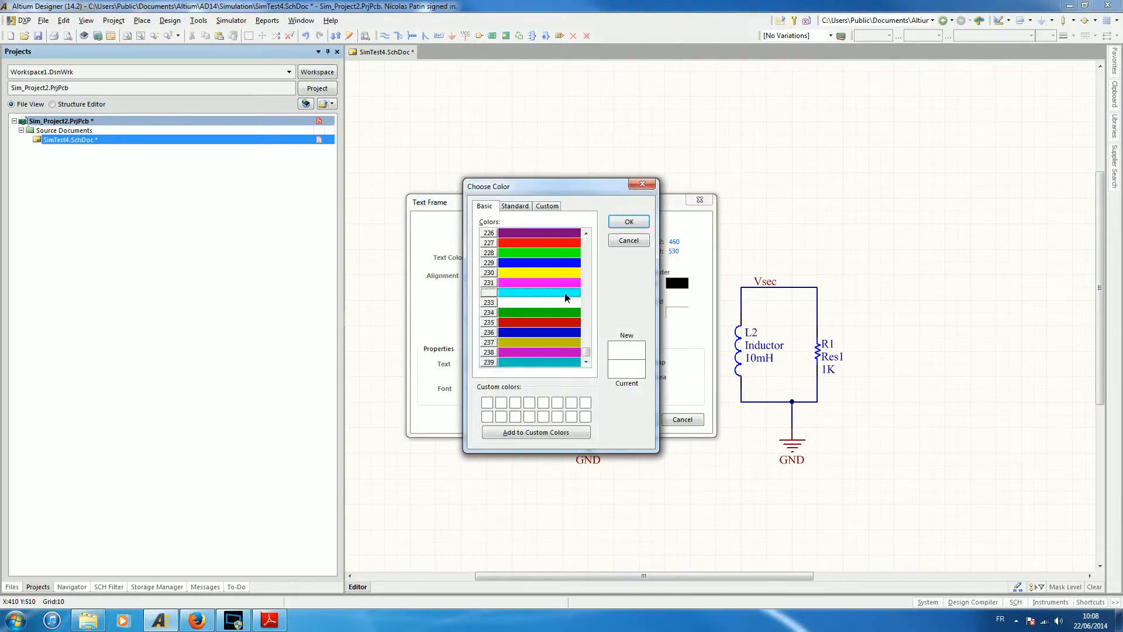
pyautogui.click(637, 221)
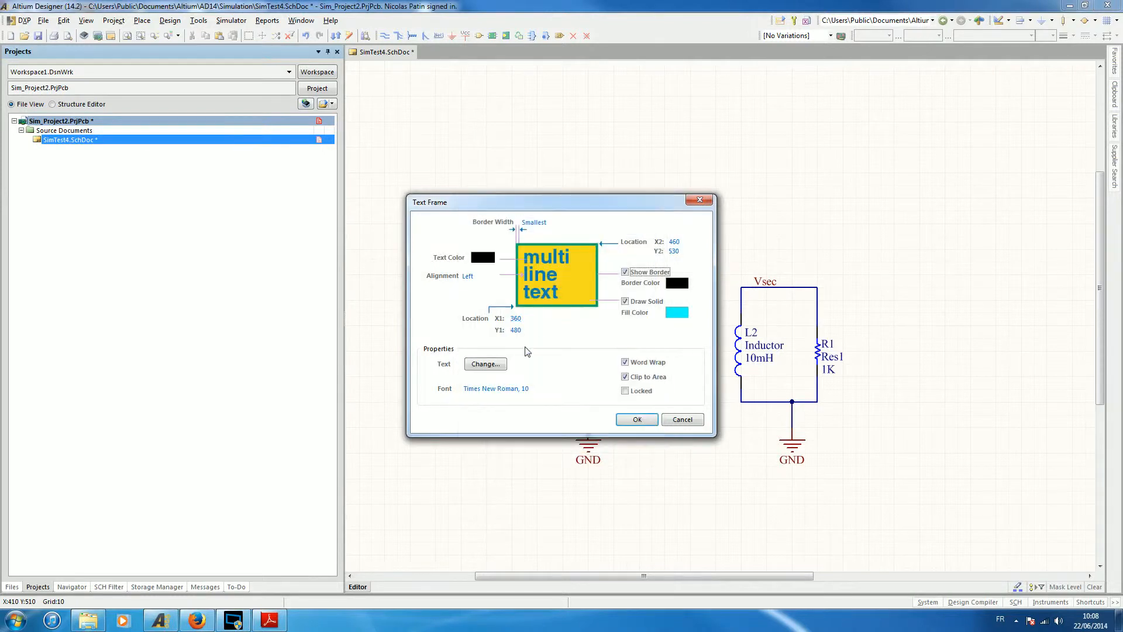
# Replace the text frame's content with the two lines ".NSX" and "K1 L1 L2 0.5".
pyautogui.click(485, 364)
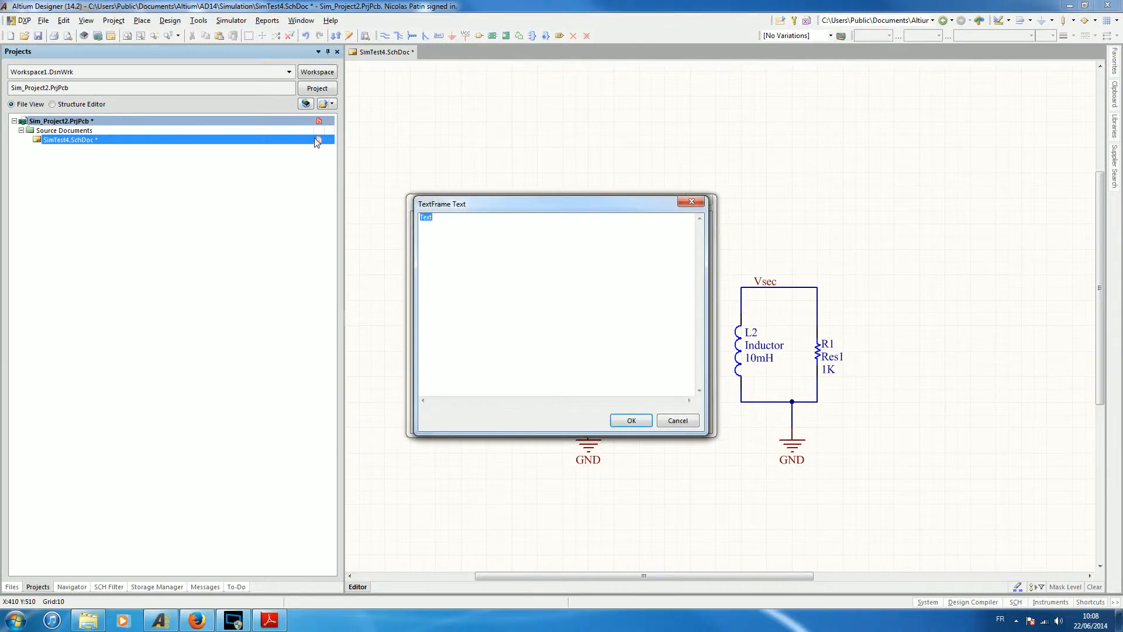
pyautogui.press('BackSpace')
pyautogui.click(632, 420)
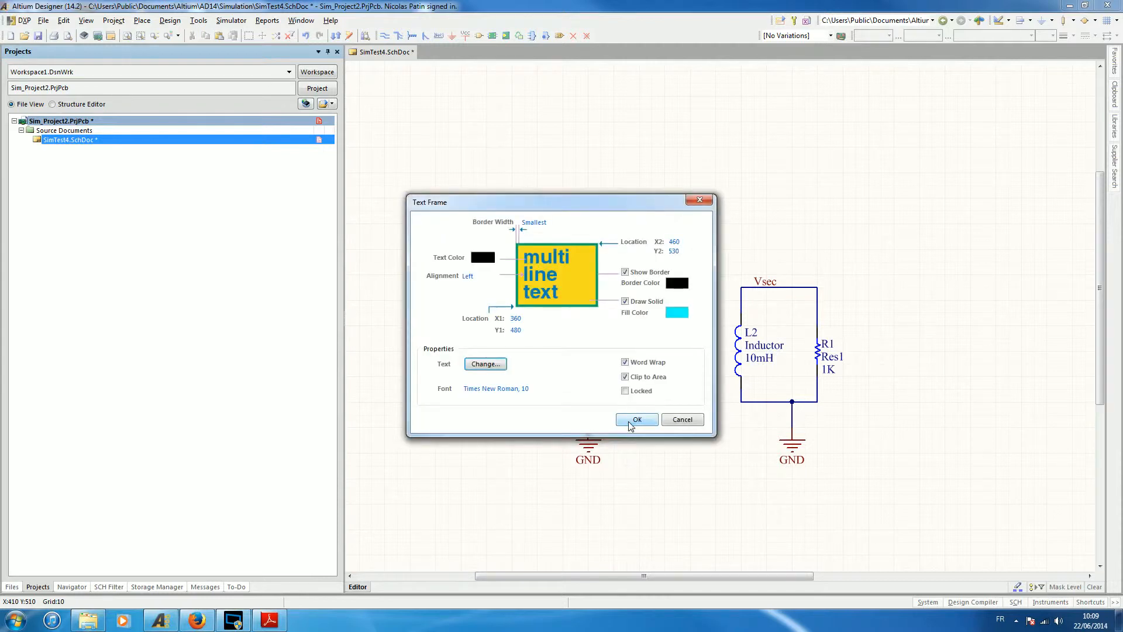
pyautogui.click(630, 423)
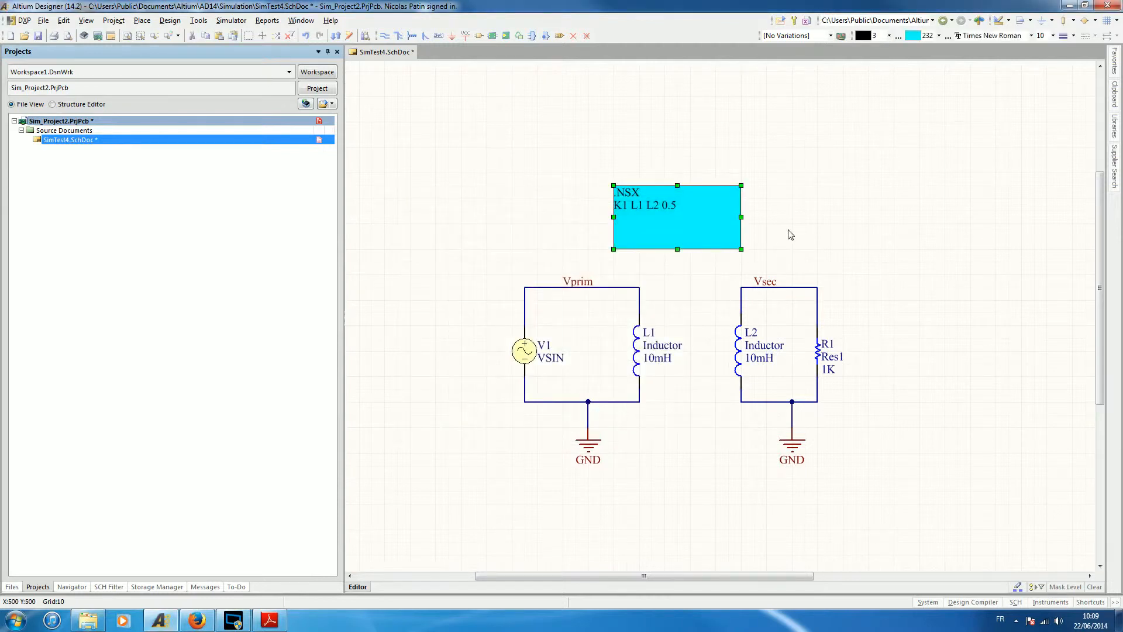
# Set the value of resistor R1 to 10k.
pyautogui.click(833, 376)
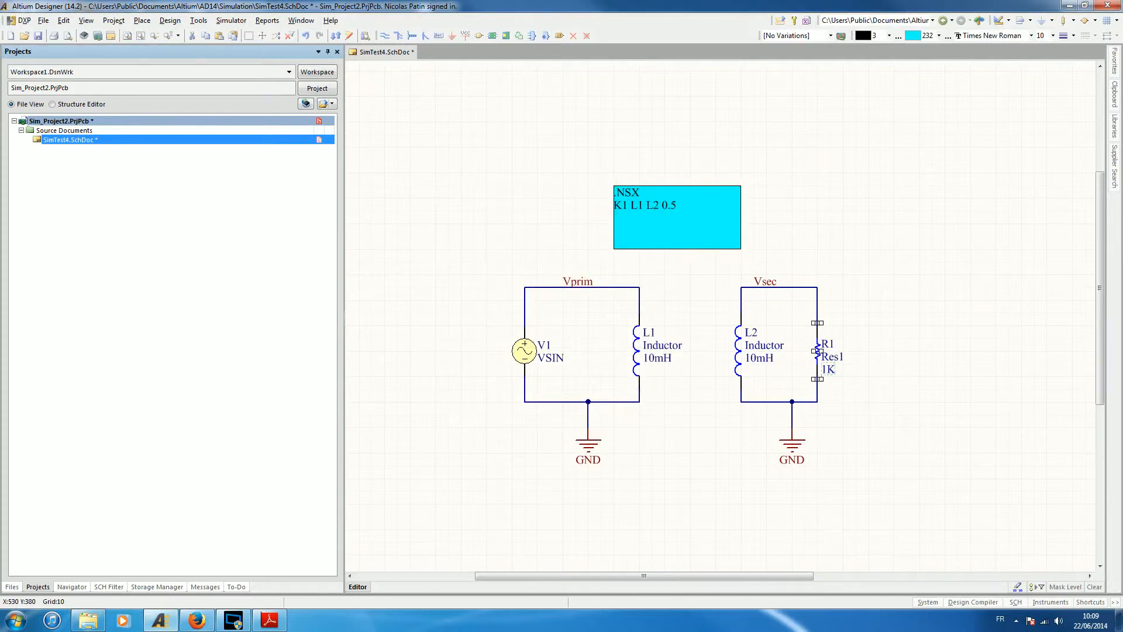
pyautogui.doubleClick(838, 355)
pyautogui.write('10k')
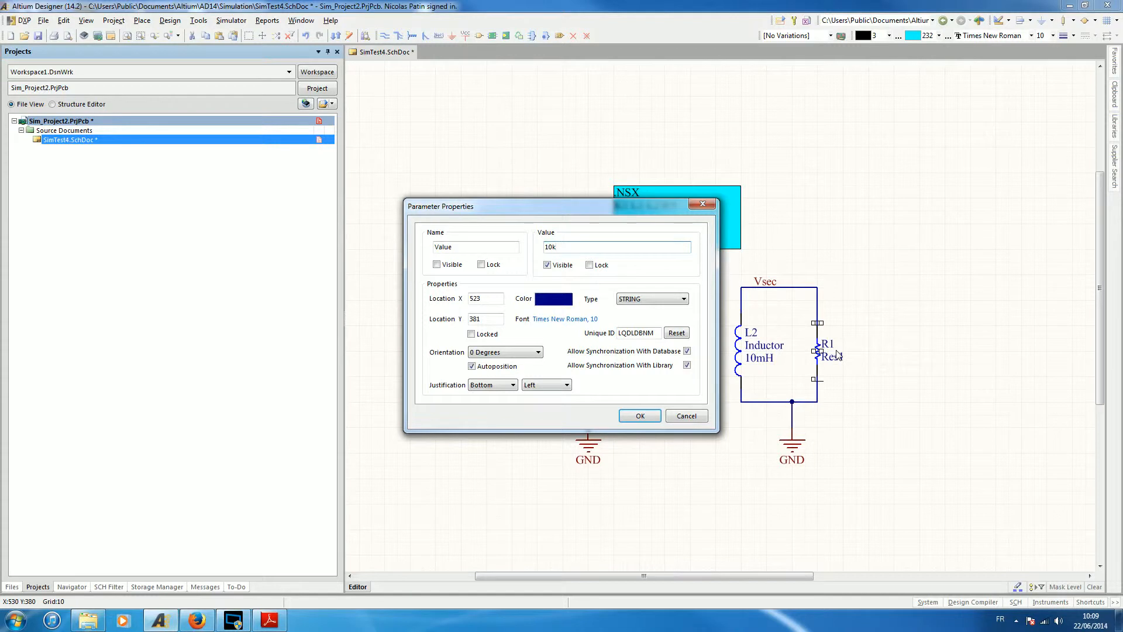
pyautogui.press('Return')
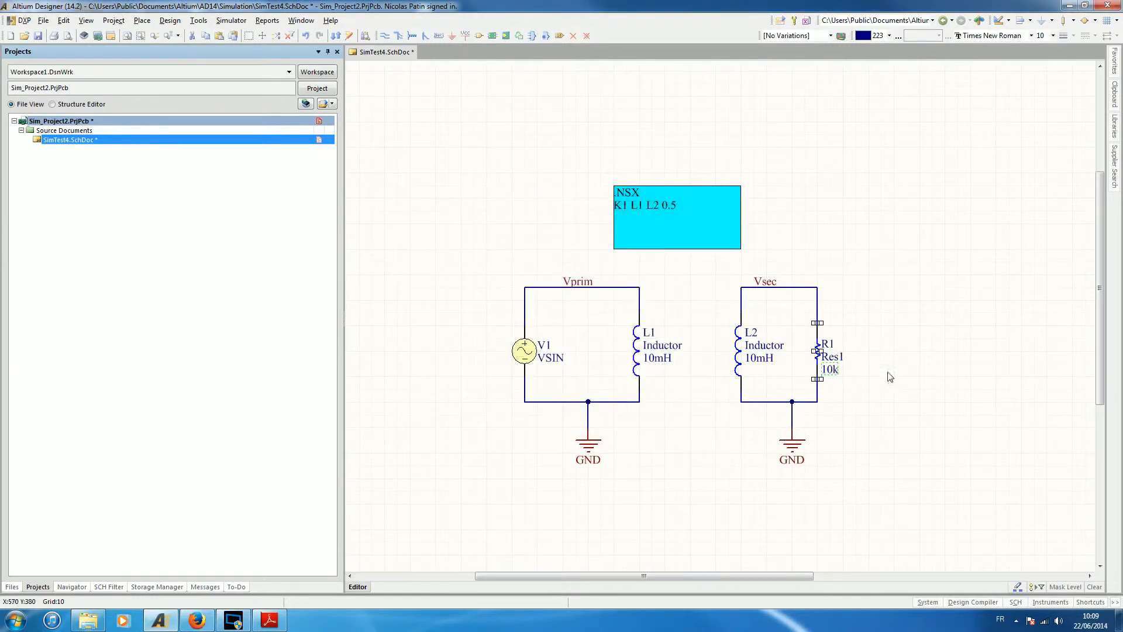
# Review the simulation model parameters of the sine source V1 and accept them as they are.
pyautogui.click(525, 349)
pyautogui.press('Delete')
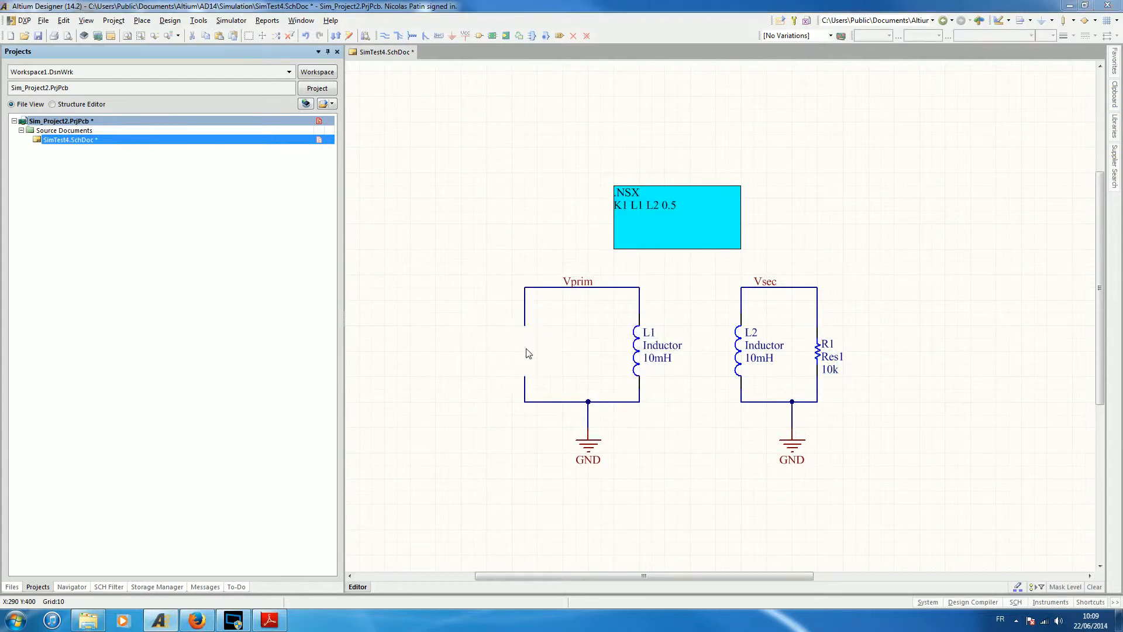
pyautogui.doubleClick(529, 353)
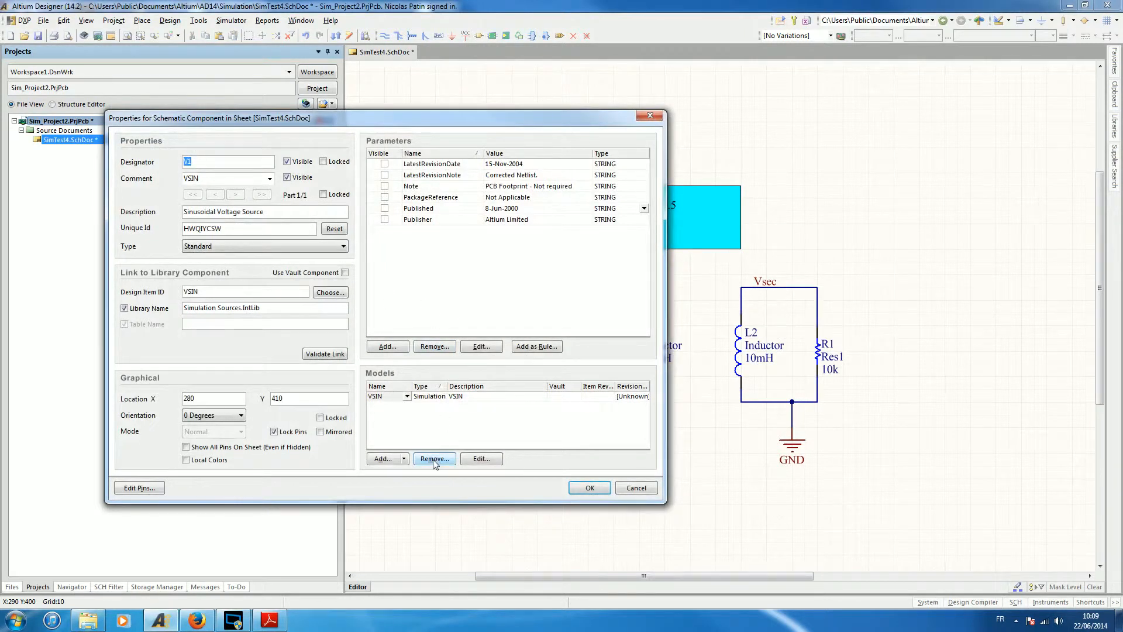
pyautogui.click(488, 459)
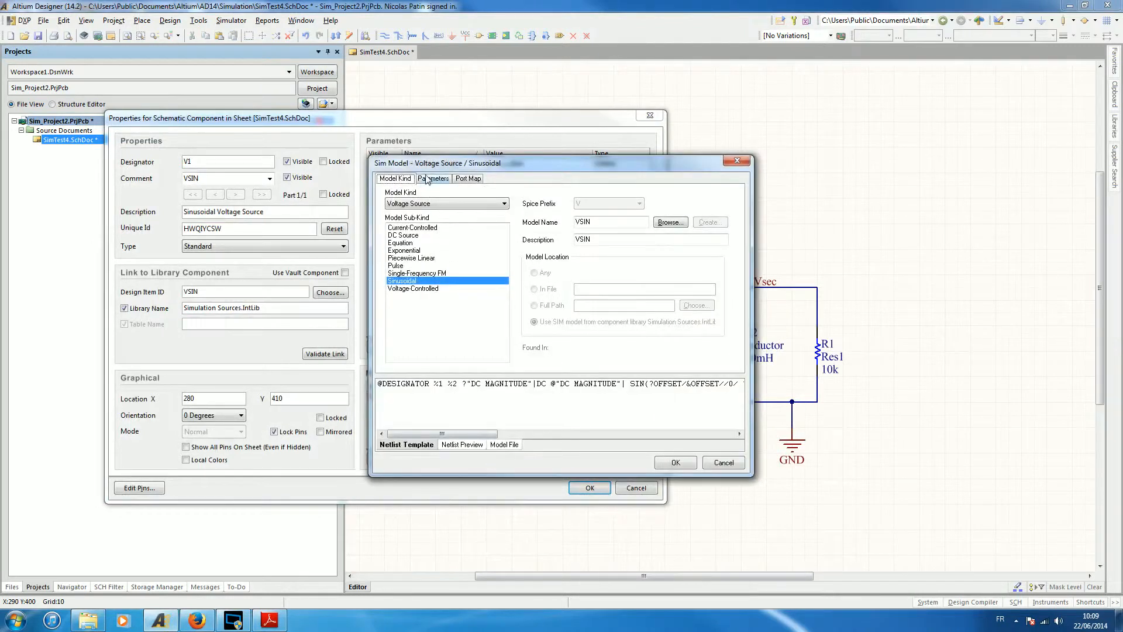
pyautogui.click(432, 178)
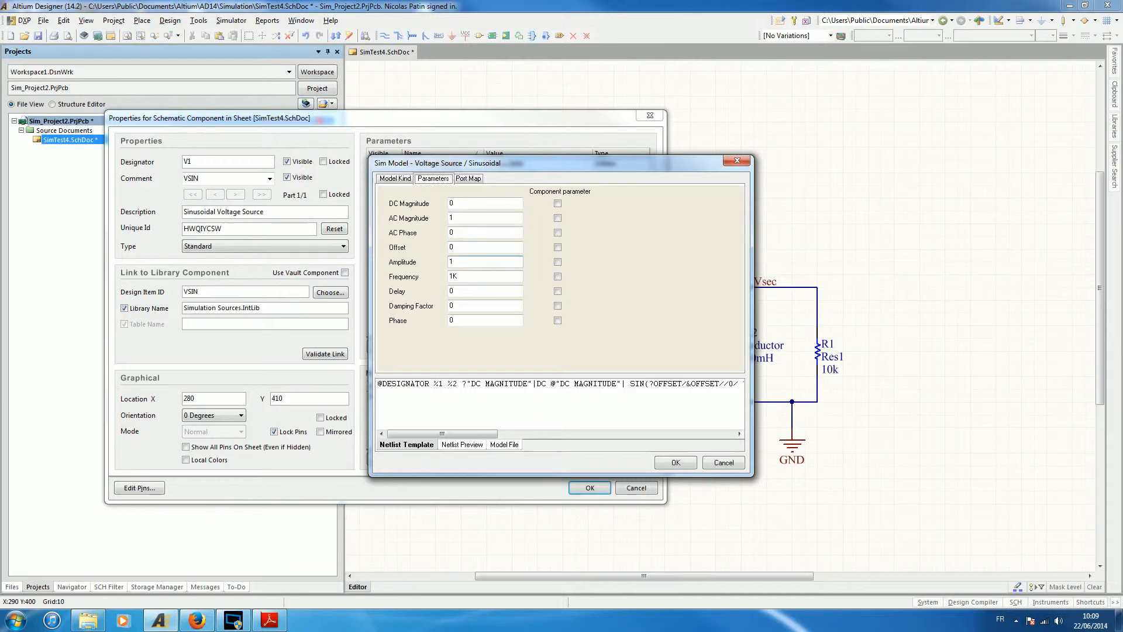
pyautogui.click(674, 462)
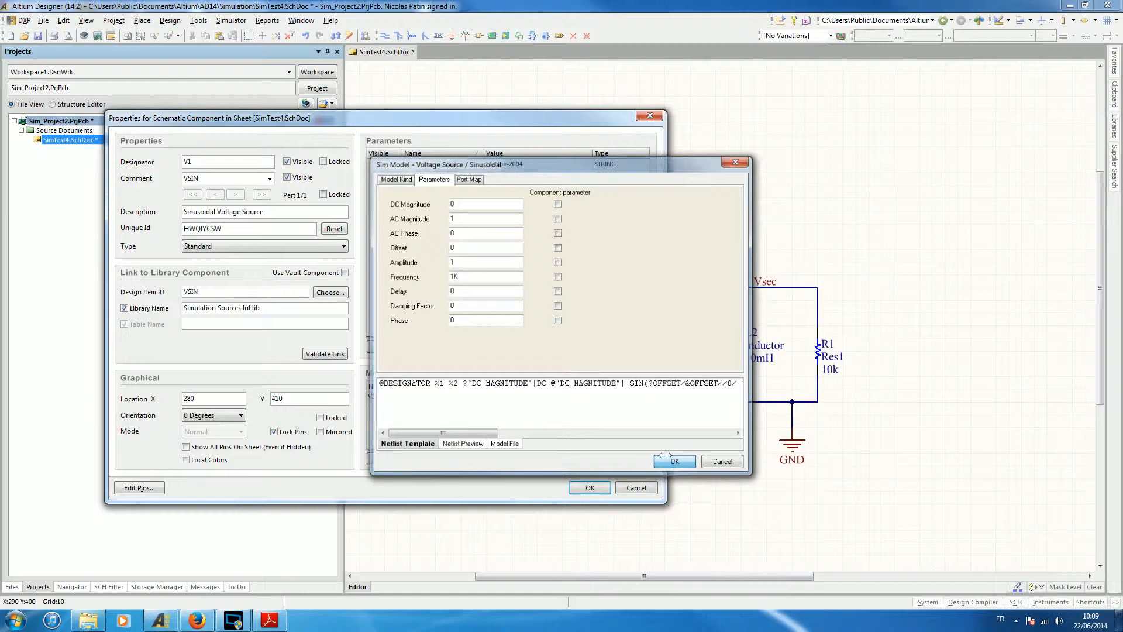
pyautogui.click(597, 488)
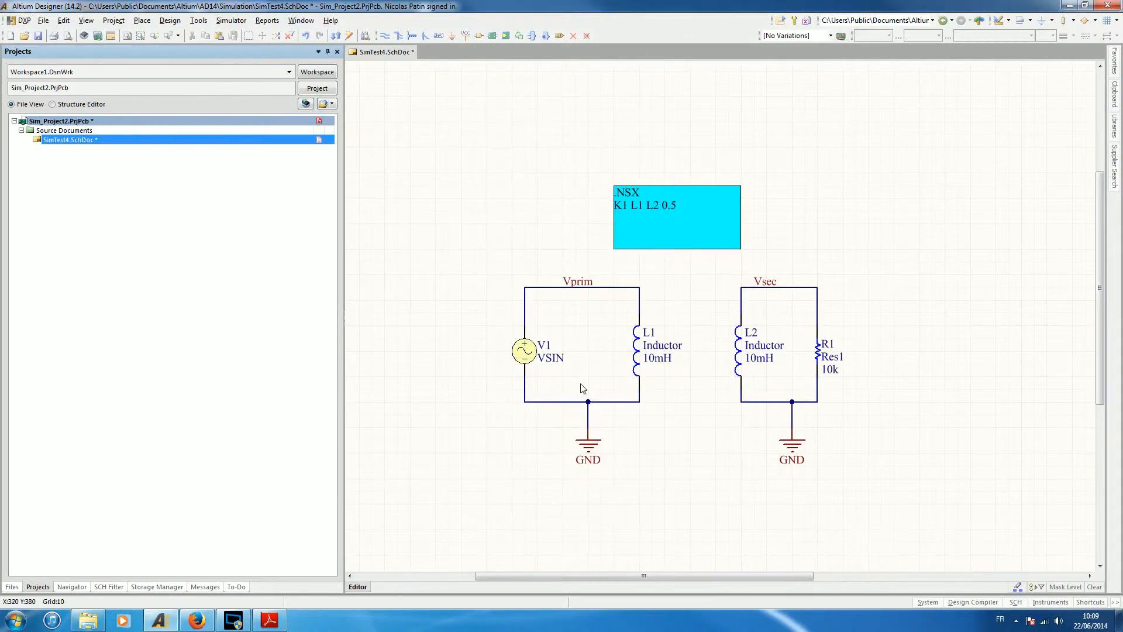
# Save the schematic document and the PCB project Sim_Project2.
pyautogui.click(38, 35)
pyautogui.rightClick(83, 121)
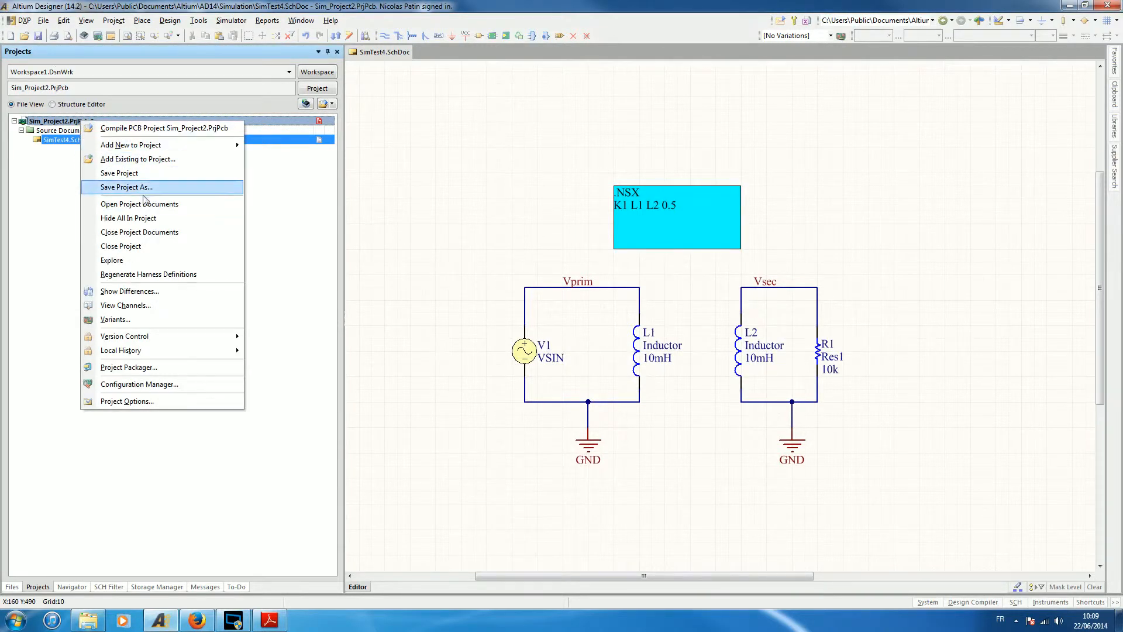
pyautogui.click(143, 173)
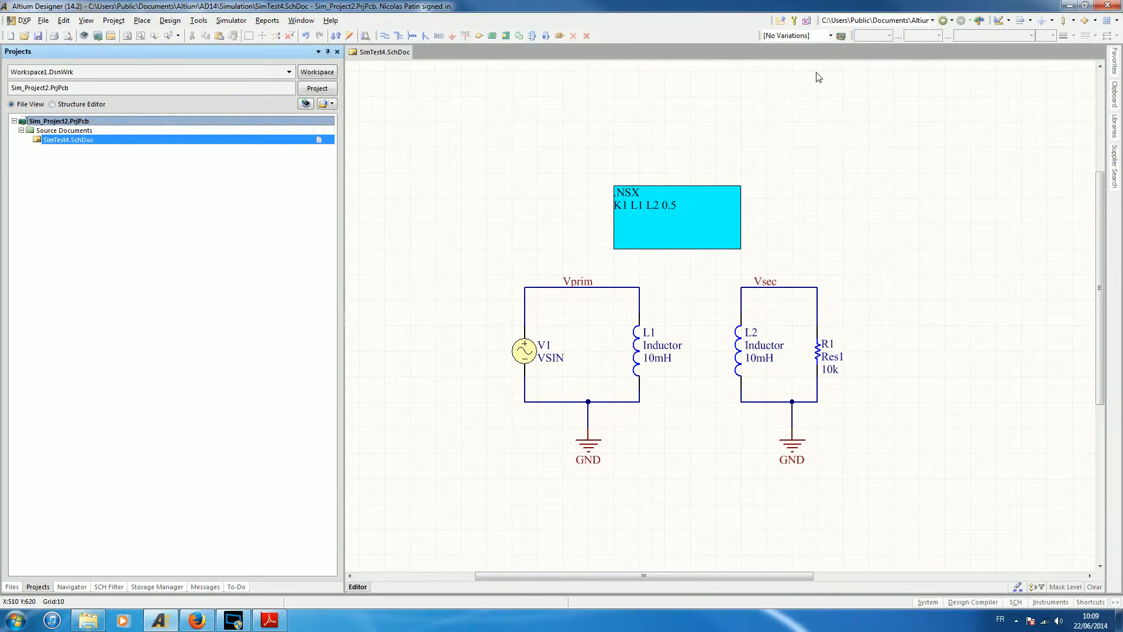
# Review the transient analysis settings in the analyses setup and accept them.
pyautogui.click(793, 21)
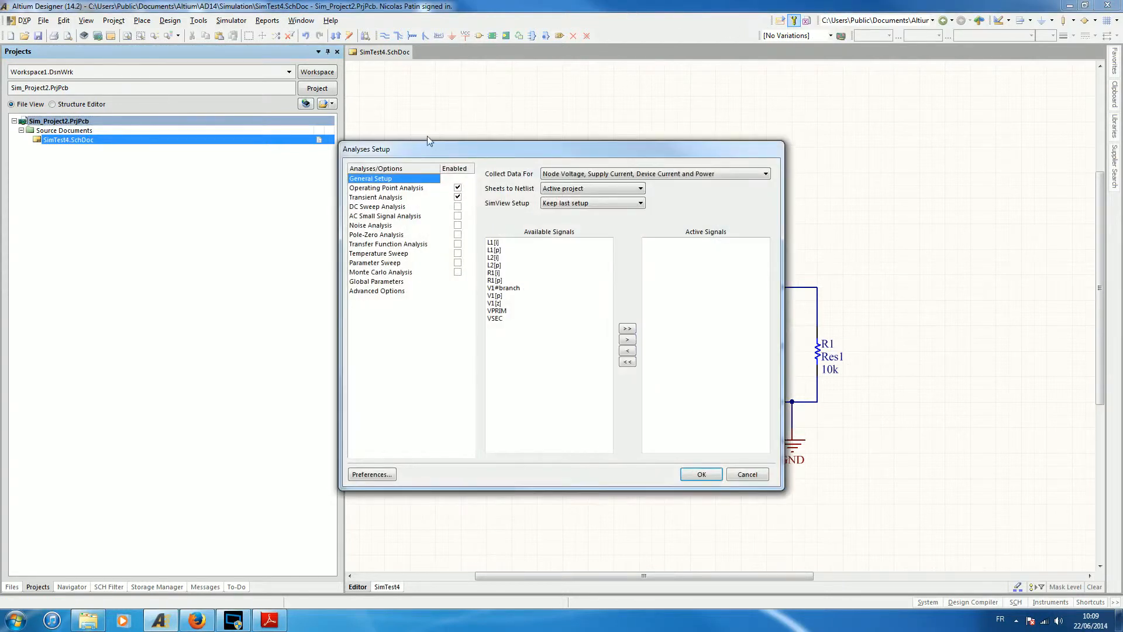
pyautogui.click(387, 197)
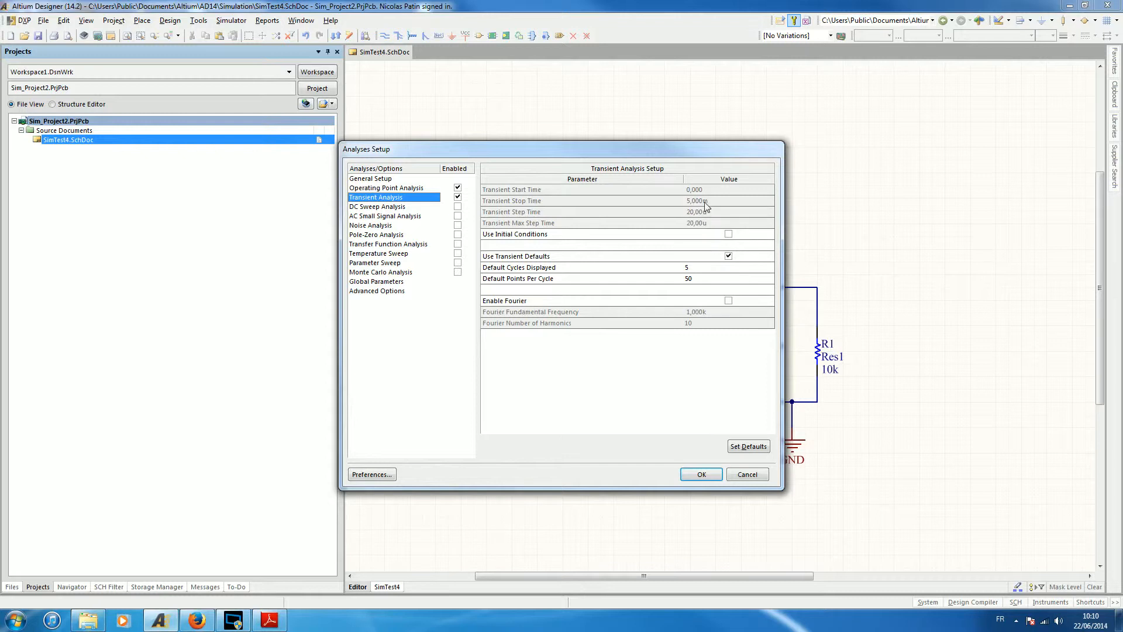
pyautogui.click(710, 477)
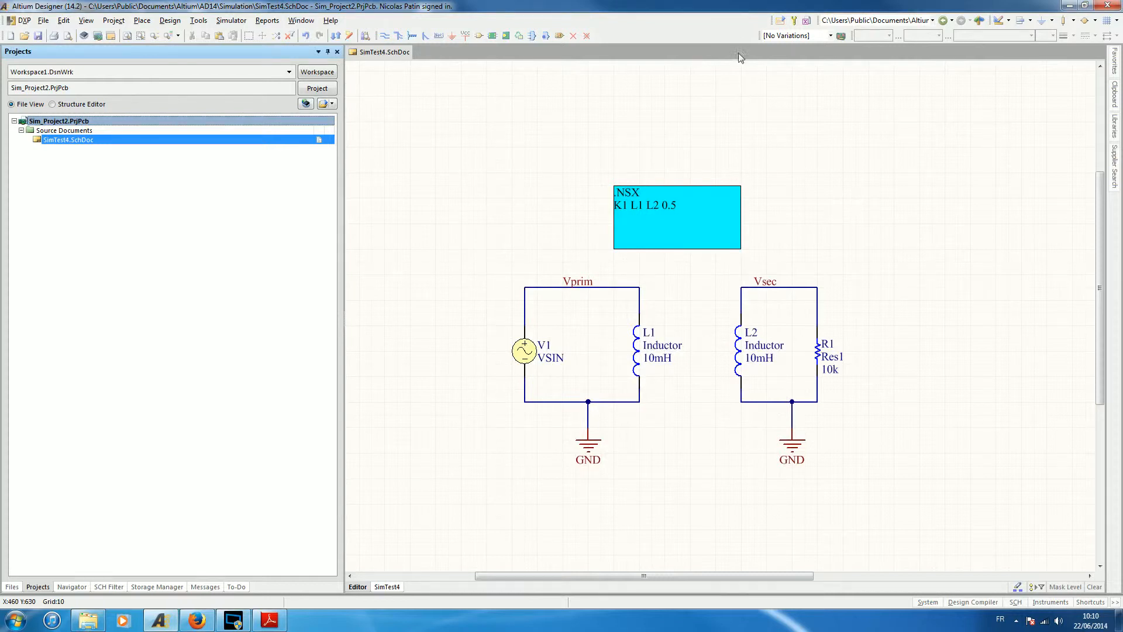
# Run the mixed-signal simulation and examine the XSpice messages it generates.
pyautogui.click(785, 21)
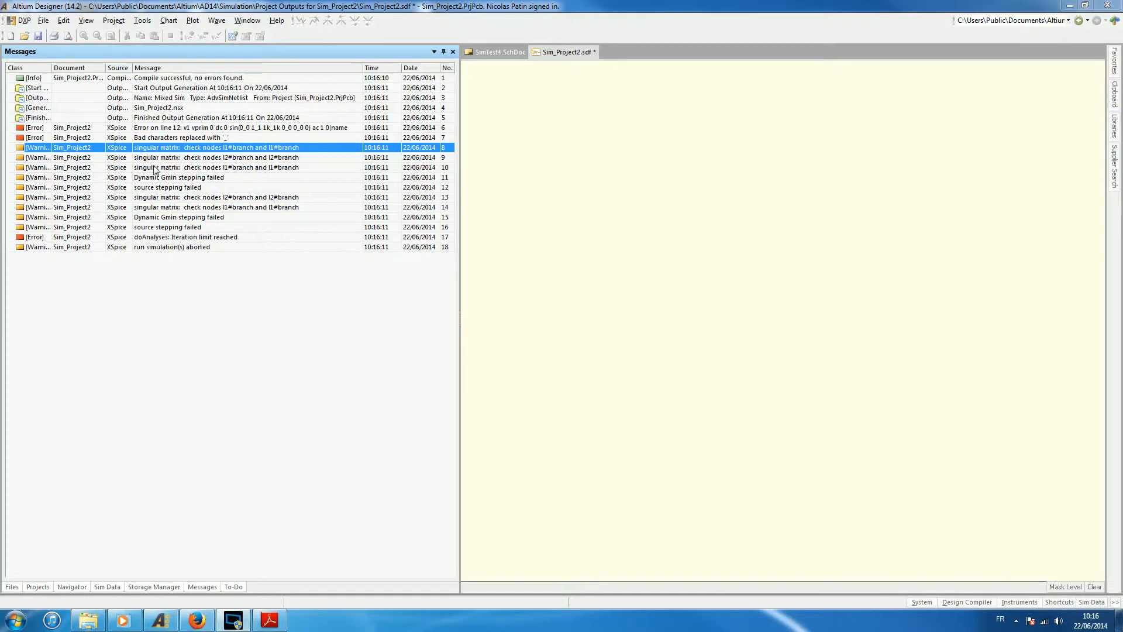
pyautogui.click(156, 239)
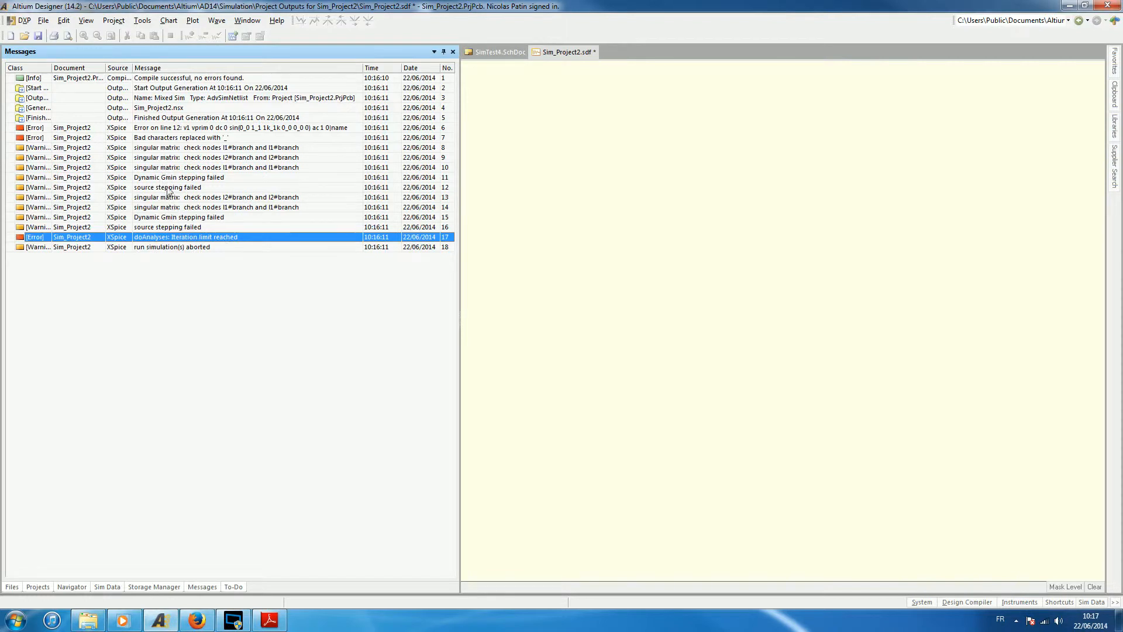
# In the schematic, move the Vprim net label above V1 and delete the wire joining V1 to L1.
pyautogui.click(487, 51)
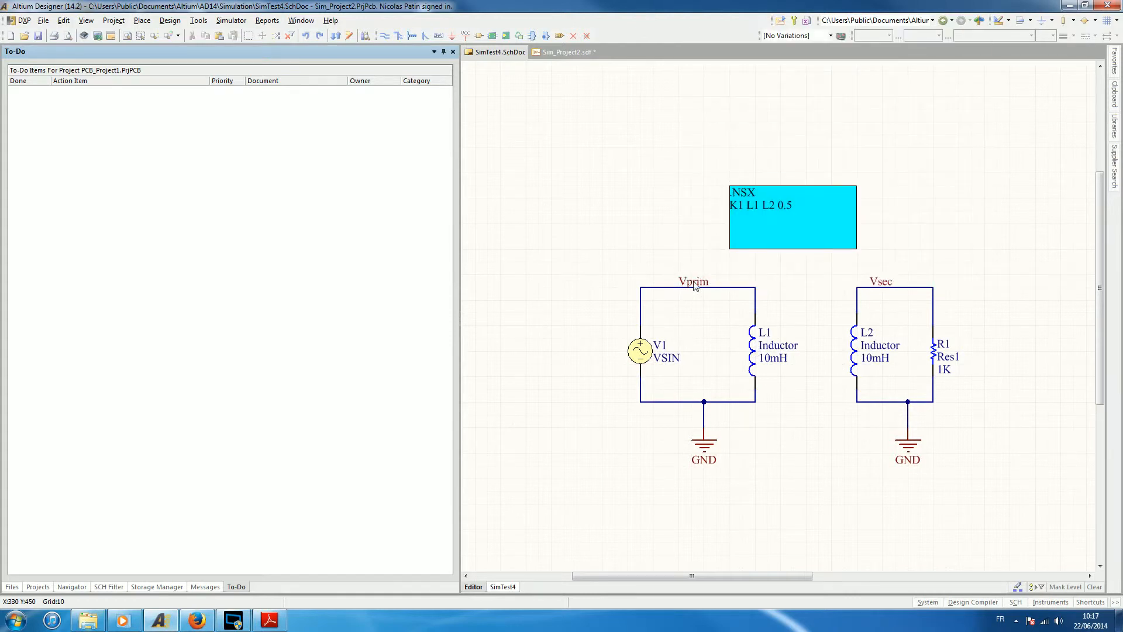
pyautogui.click(691, 284)
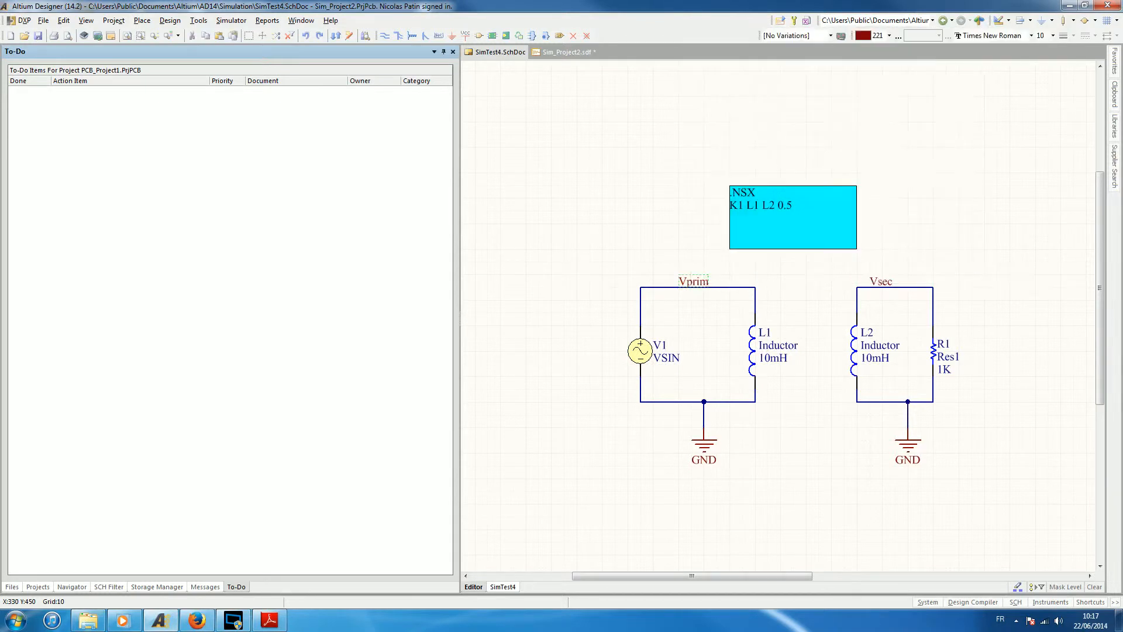
pyautogui.moveTo(694, 282); pyautogui.dragTo(655, 282)
pyautogui.click(731, 288)
pyautogui.press('Delete')
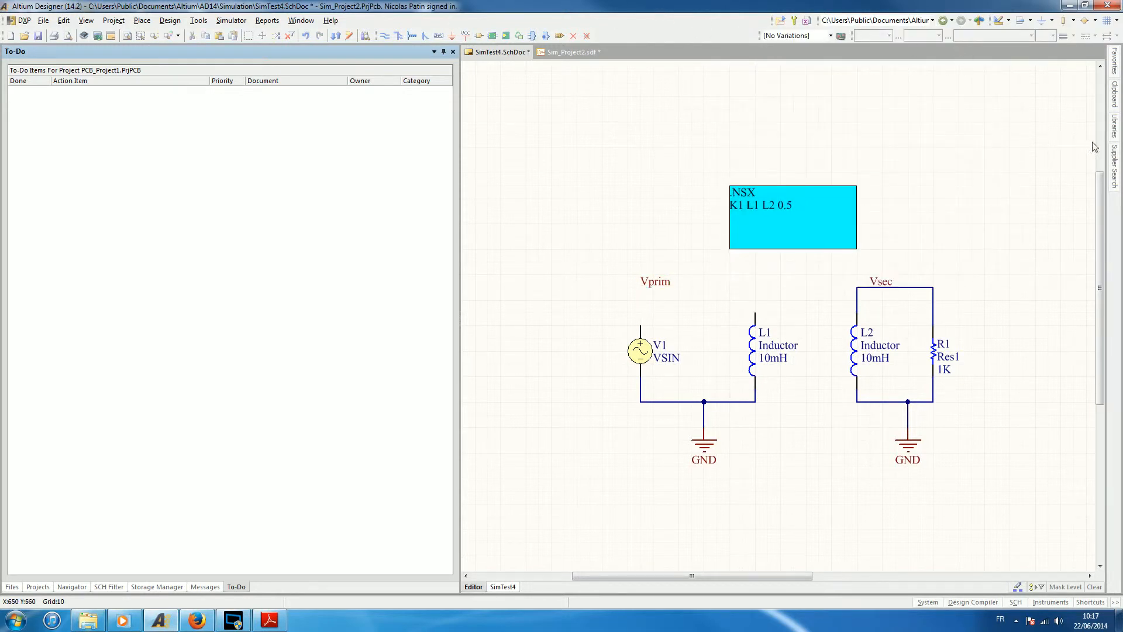
# Place a Res1 resistor from Miscellaneous Devices.IntLib horizontally between the Vprim label and L1.
pyautogui.moveTo(1116, 130)
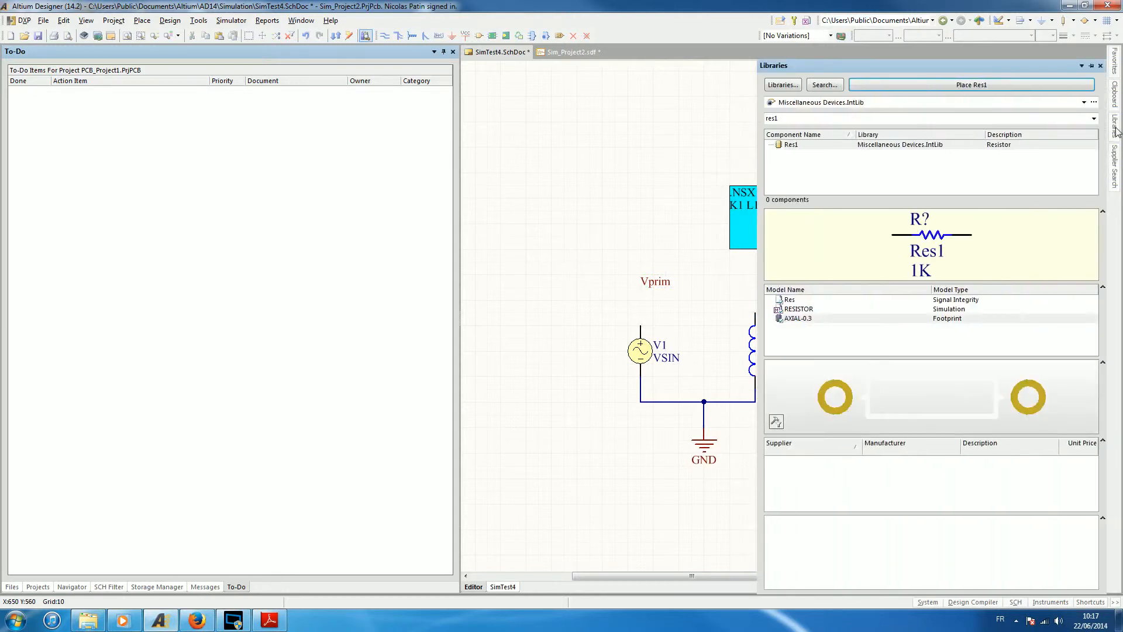
pyautogui.click(1022, 86)
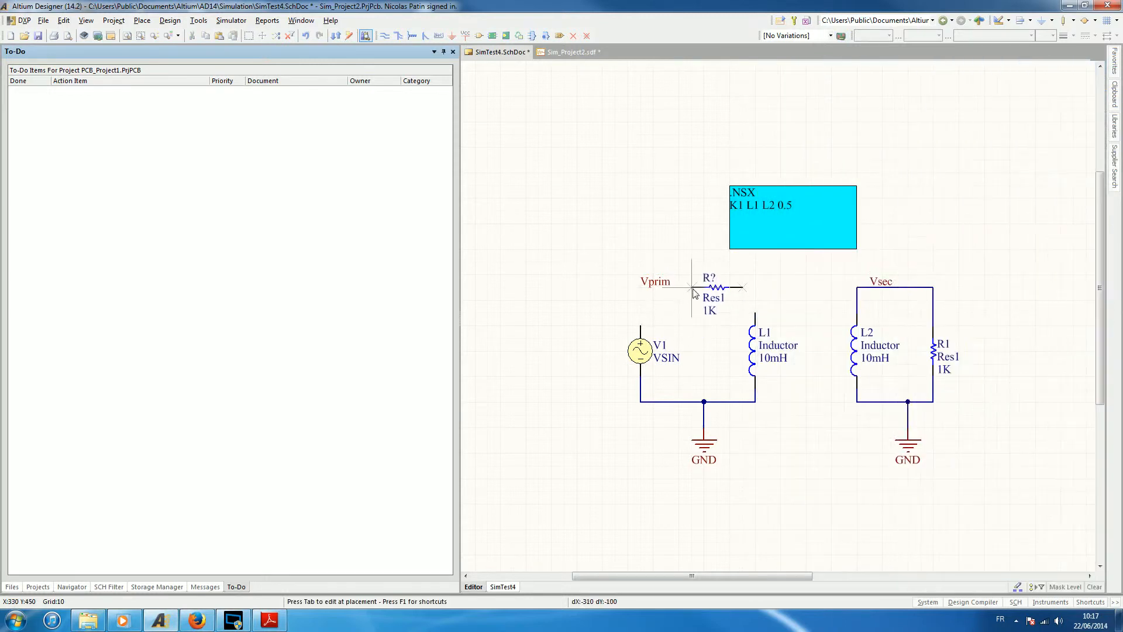
pyautogui.rightClick(561, 191)
# Wire the new resistor's ends to the upper terminals of L1 and V1, running the V1 wire under the Vprim label.
pyautogui.click(384, 37)
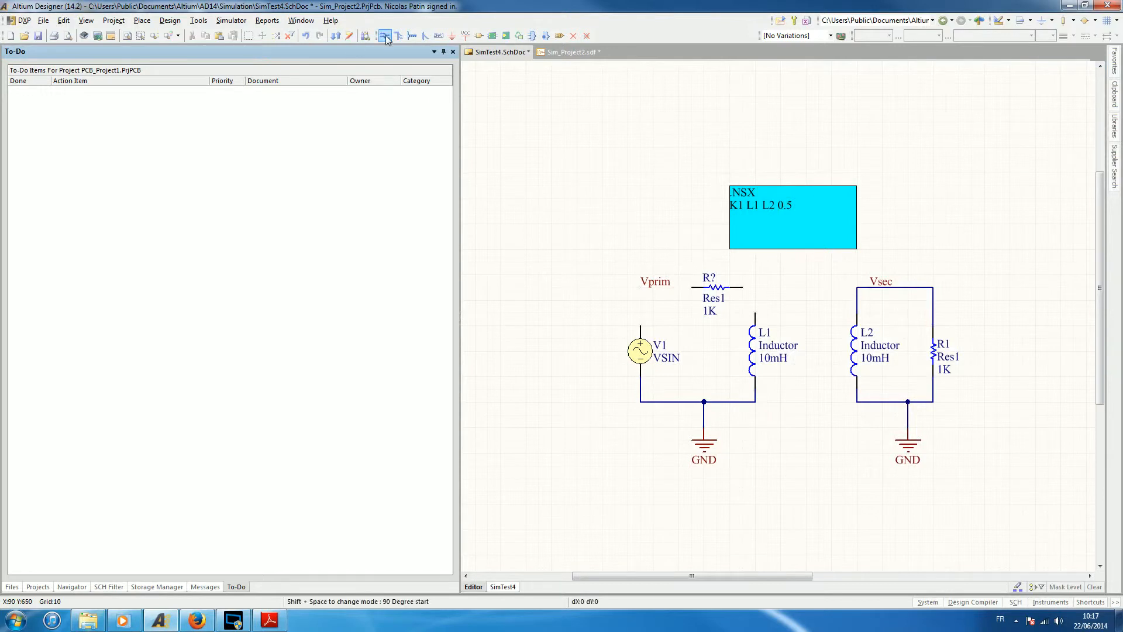
pyautogui.click(742, 287)
pyautogui.click(755, 317)
pyautogui.click(692, 287)
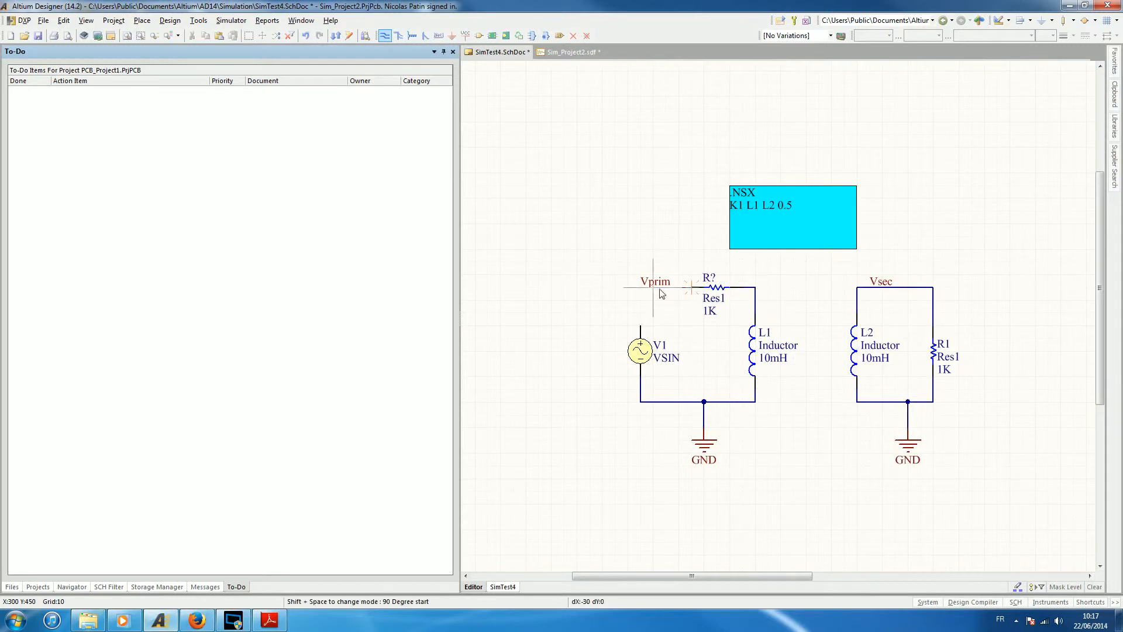
pyautogui.click(640, 287)
pyautogui.click(640, 325)
pyautogui.click(640, 287)
pyautogui.rightClick(606, 212)
# Set the value of the new series resistor in the primary loop to 0.001.
pyautogui.click(713, 313)
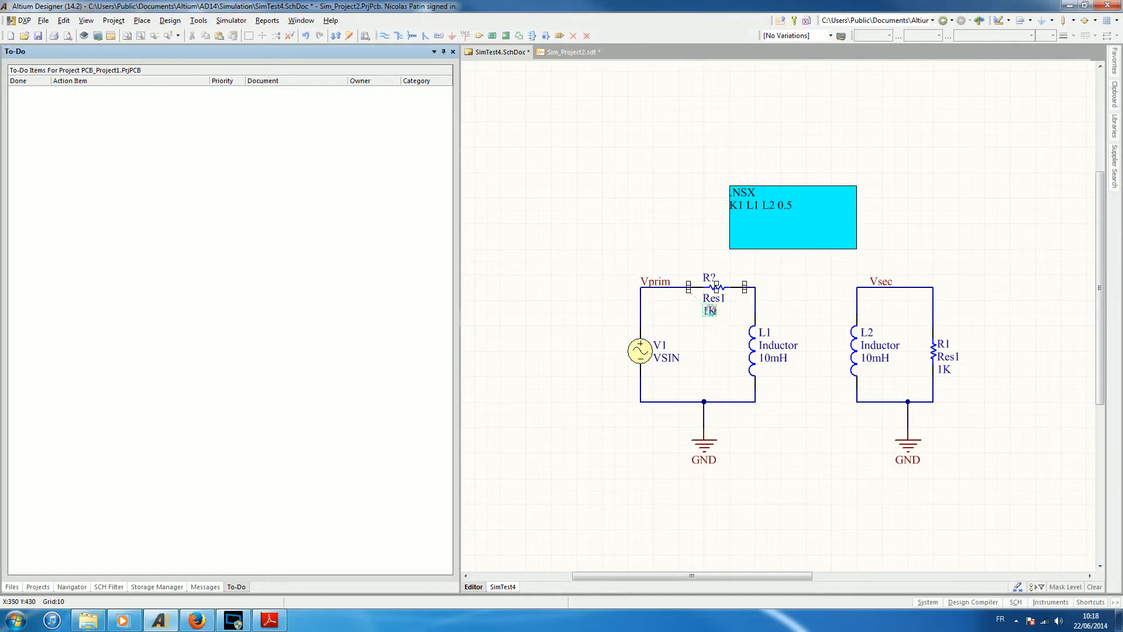
pyautogui.doubleClick(695, 308)
pyautogui.write('0.001')
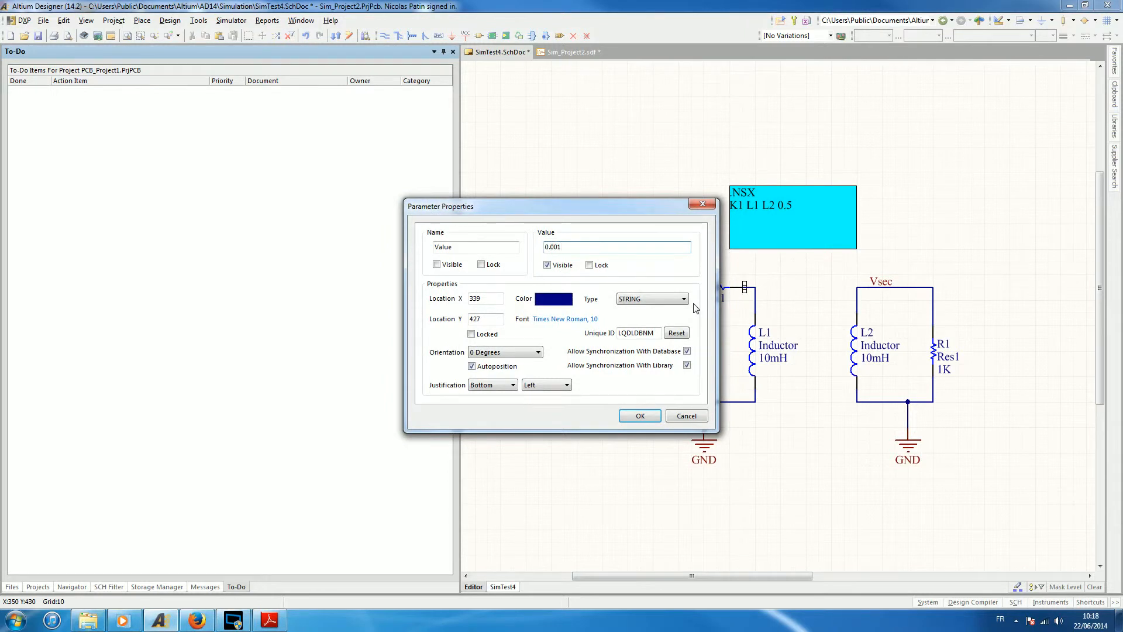
pyautogui.click(646, 415)
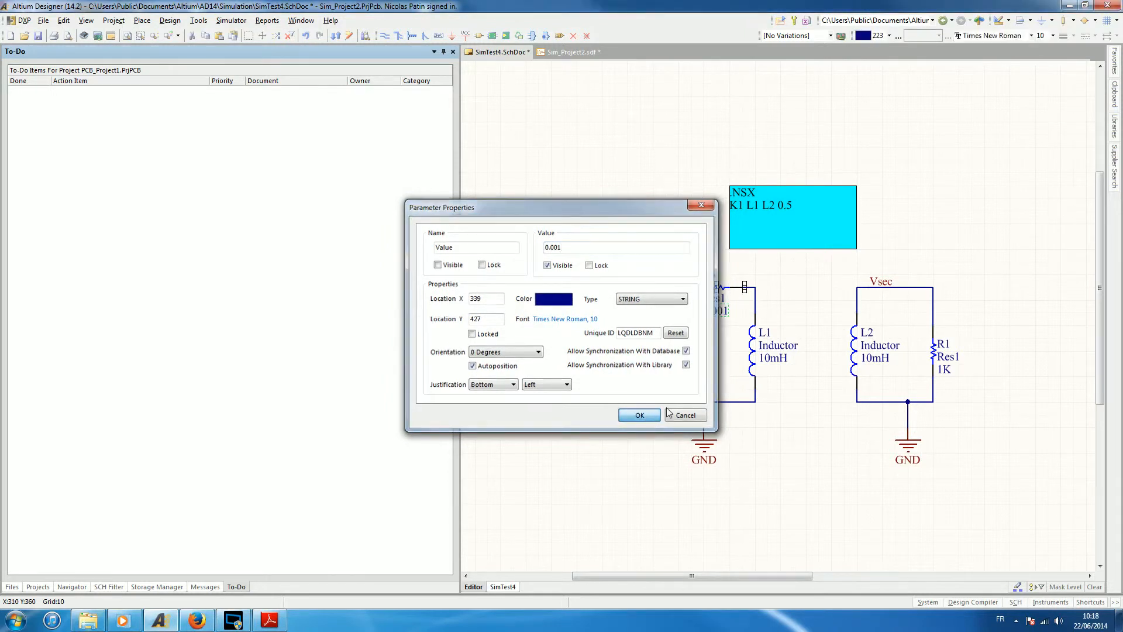
pyautogui.click(632, 417)
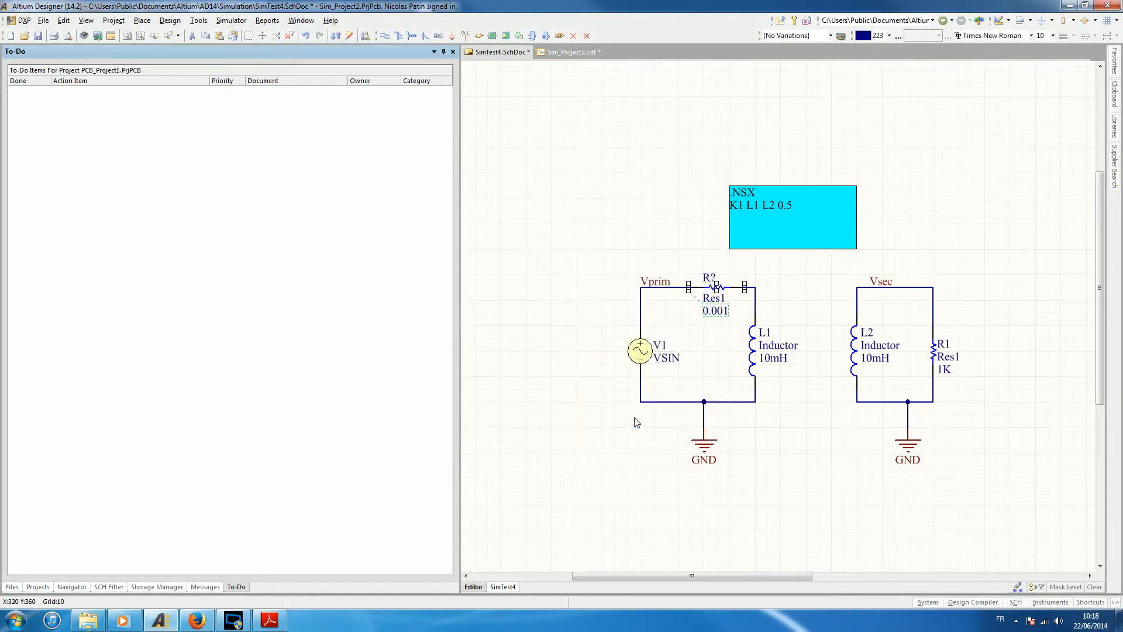
# Designate the primary loop's series resistor R1 and rename the secondary loop's load resistor R2.
pyautogui.doubleClick(708, 277)
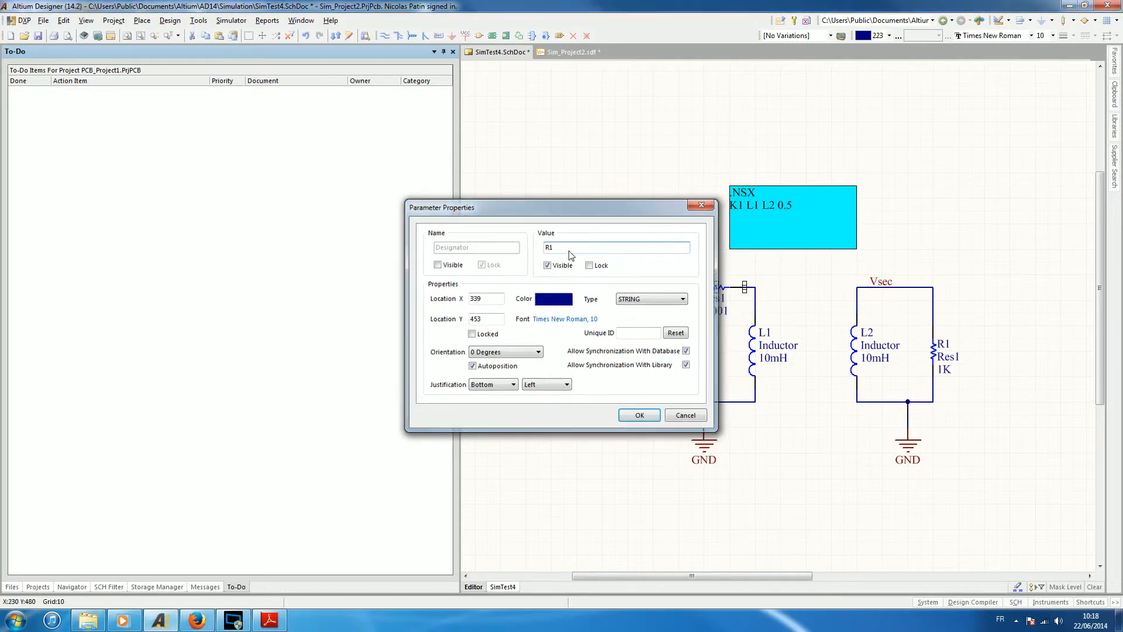
pyautogui.press('Return')
pyautogui.click(948, 349)
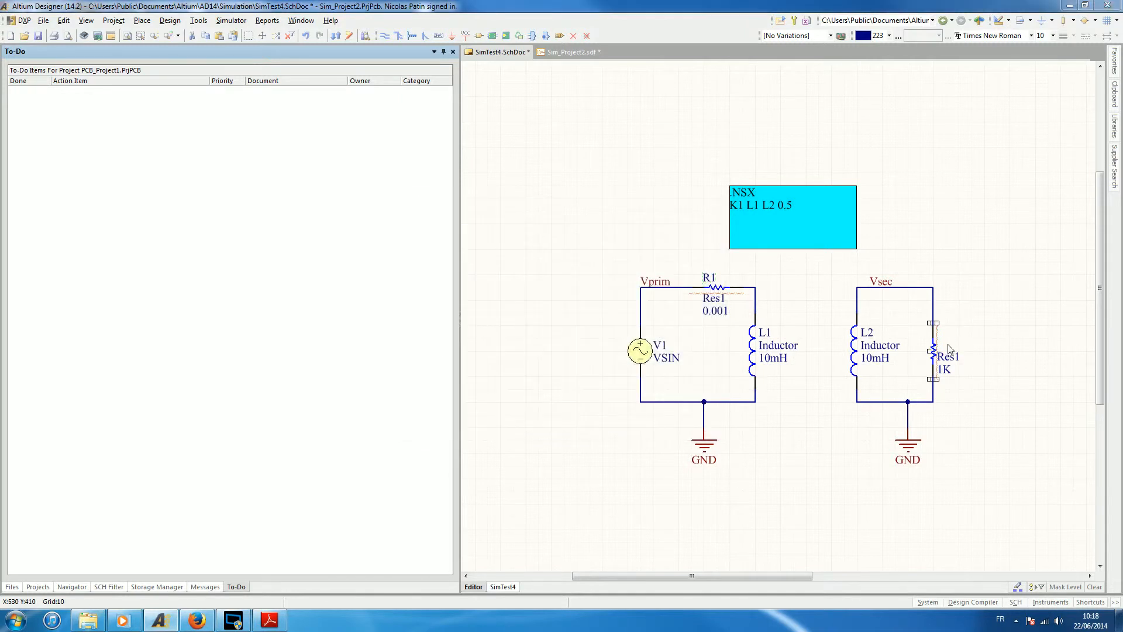
pyautogui.doubleClick(709, 278)
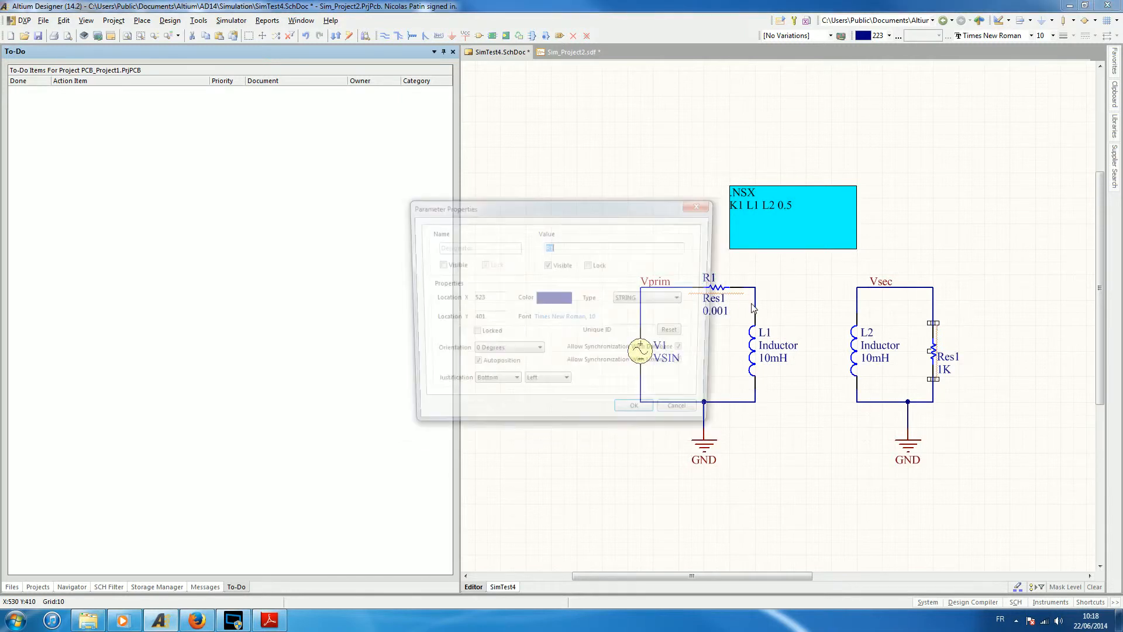
pyautogui.click(577, 243)
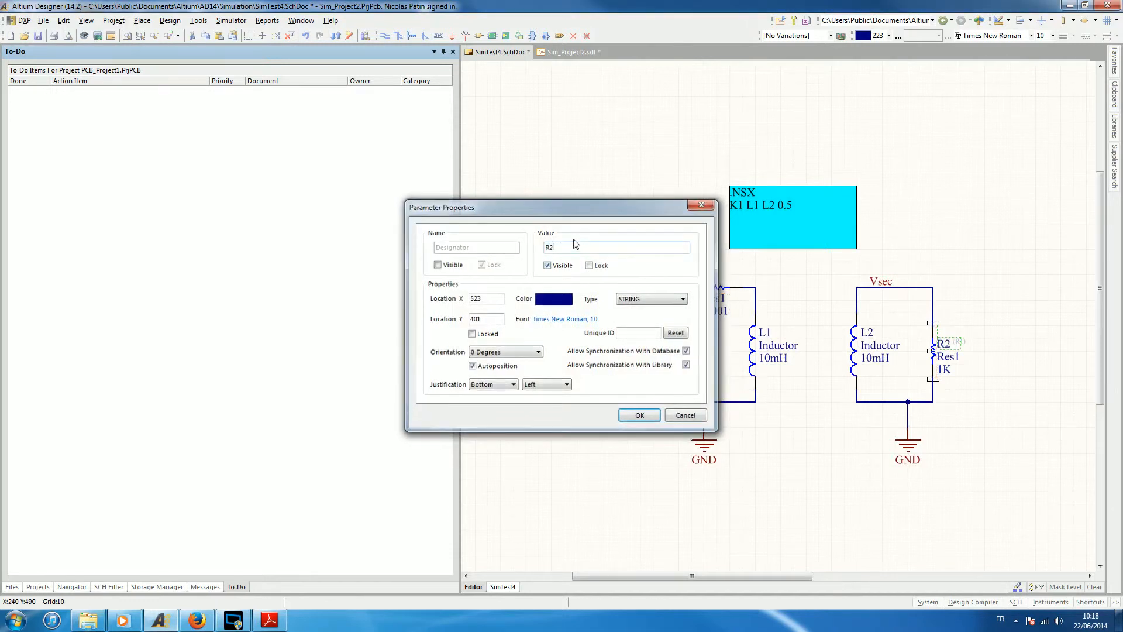
pyautogui.click(635, 413)
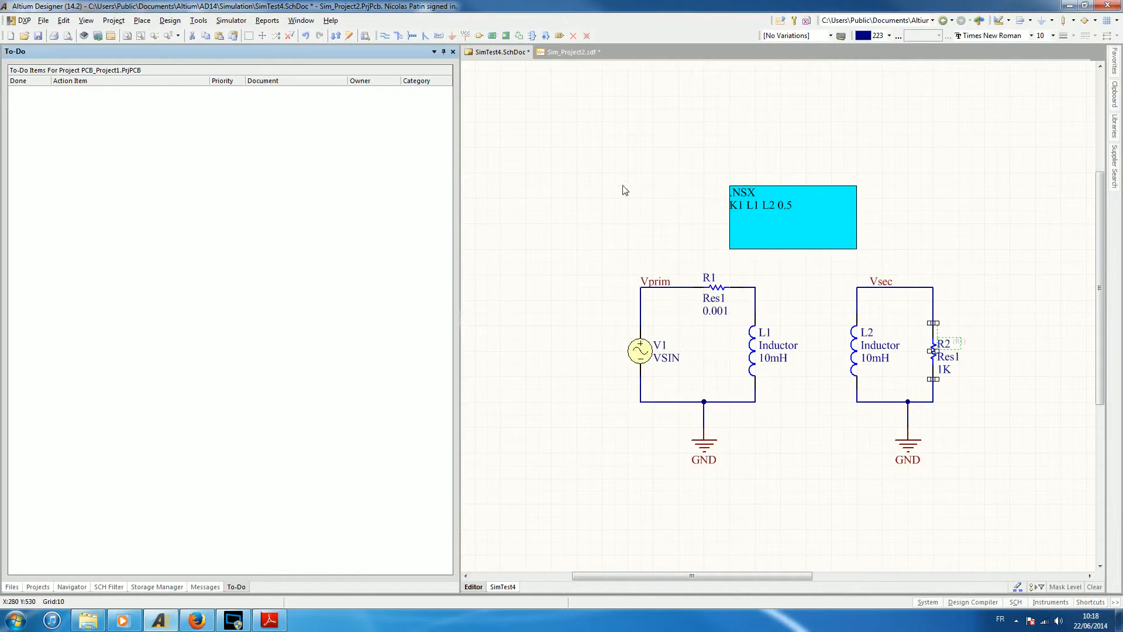
# Save the schematic and rerun the mixed-signal simulation with the added series resistor.
pyautogui.click(37, 35)
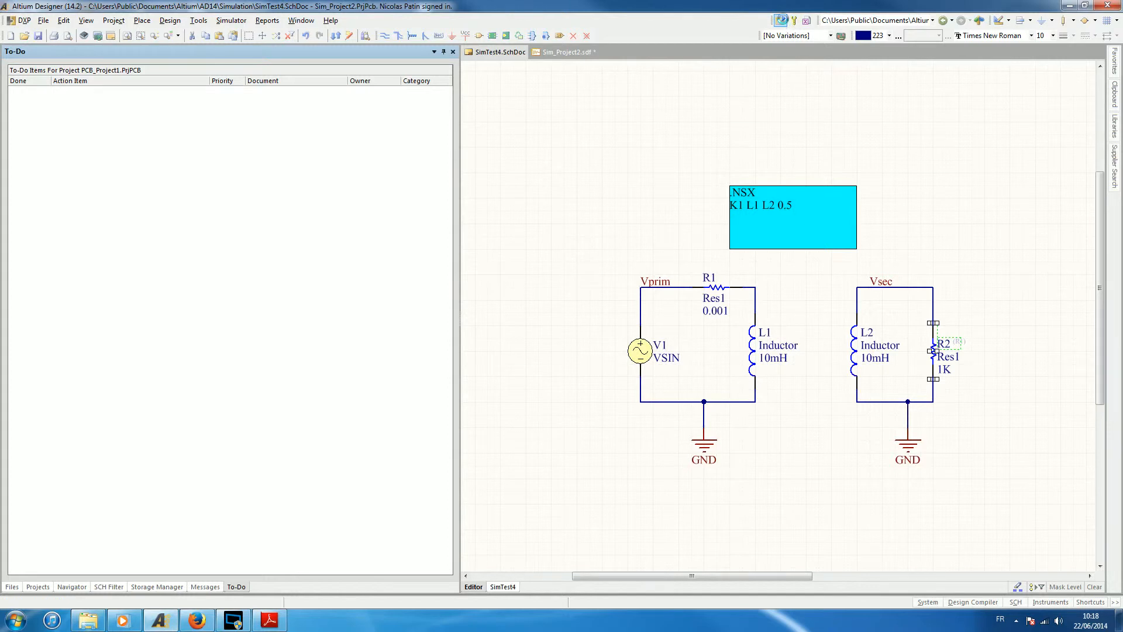
pyautogui.click(782, 20)
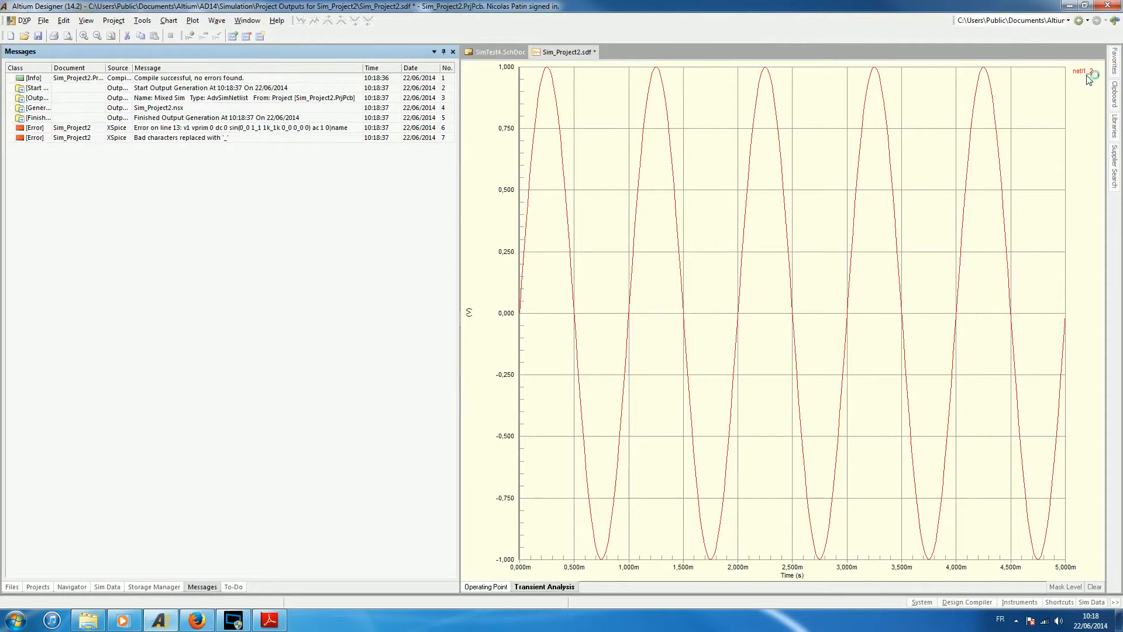
# Check the net name of the wire between R1 and L1 against the signal in the transient analysis plot.
pyautogui.click(491, 52)
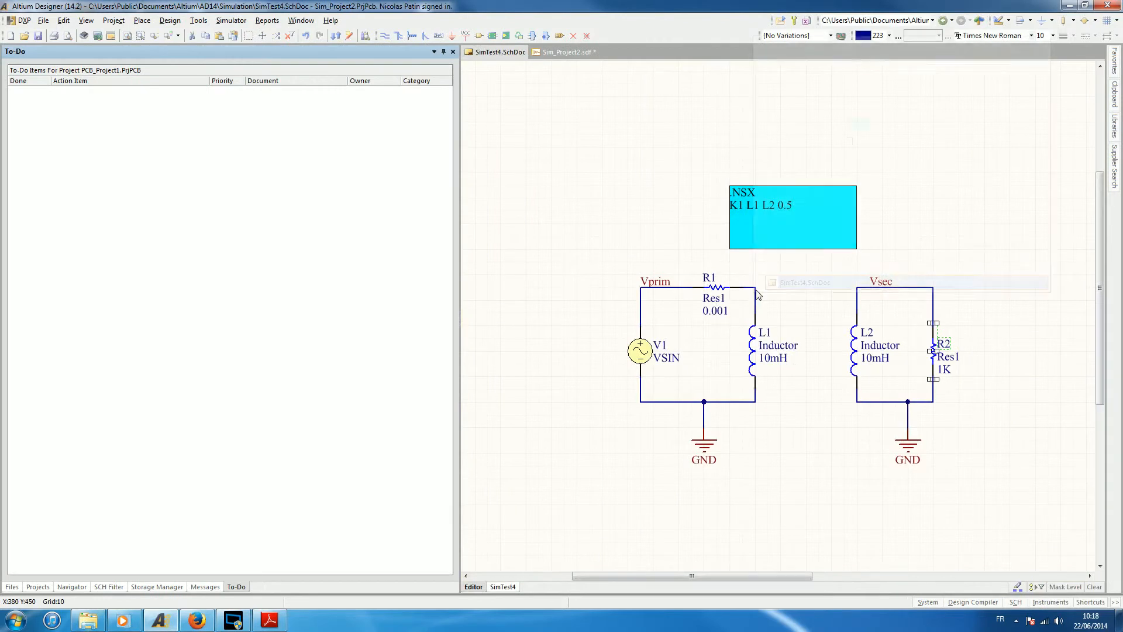
pyautogui.moveTo(758, 294)
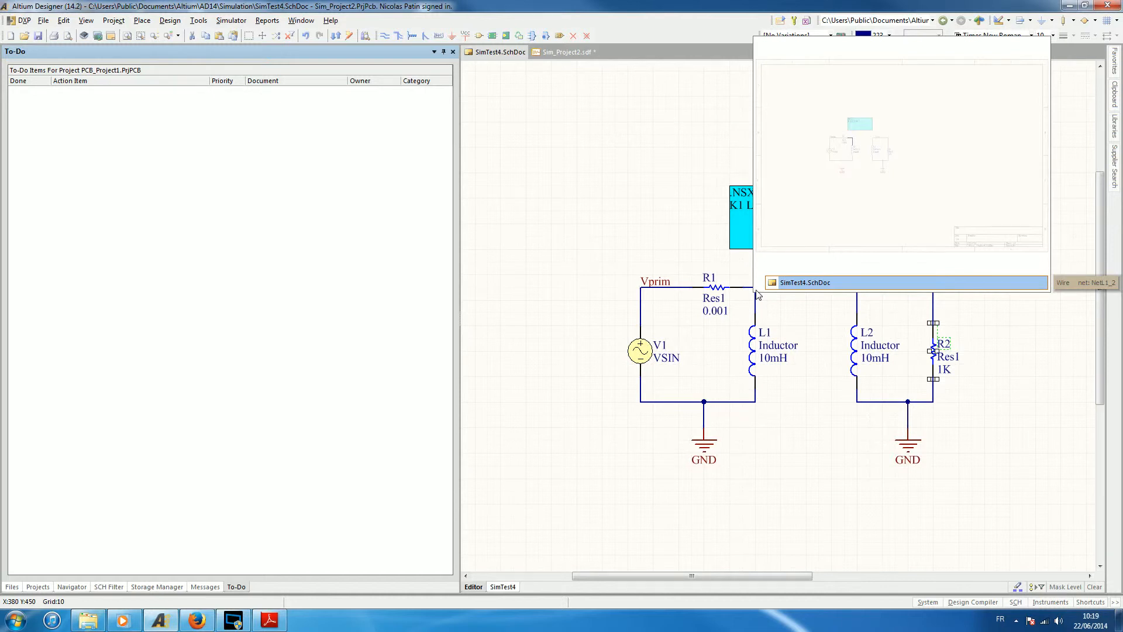
pyautogui.click(553, 52)
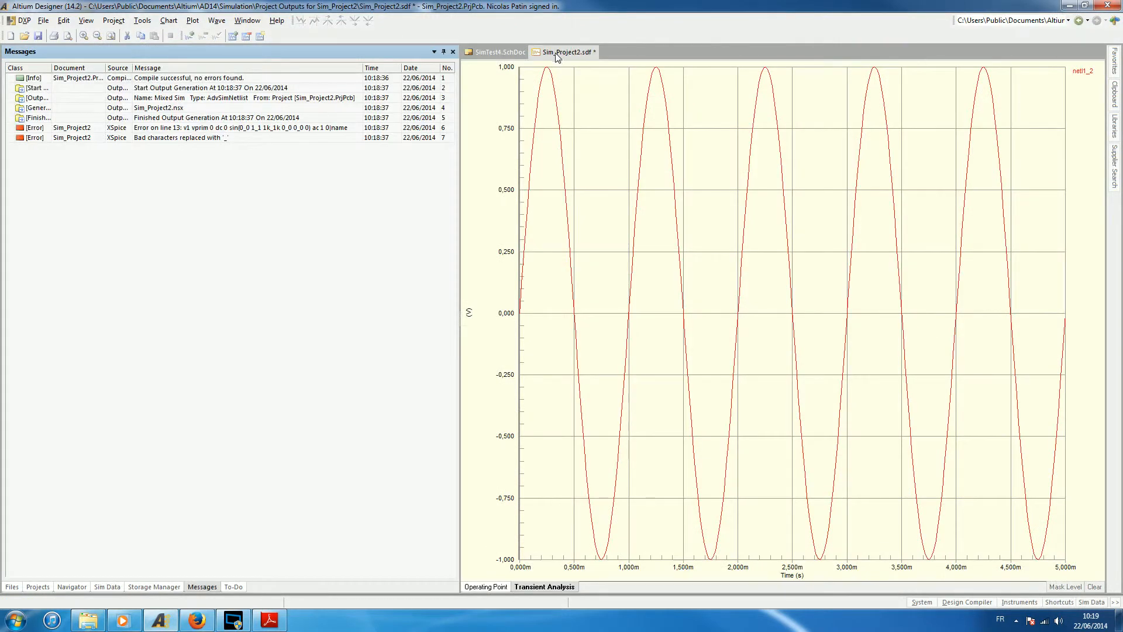
pyautogui.click(487, 52)
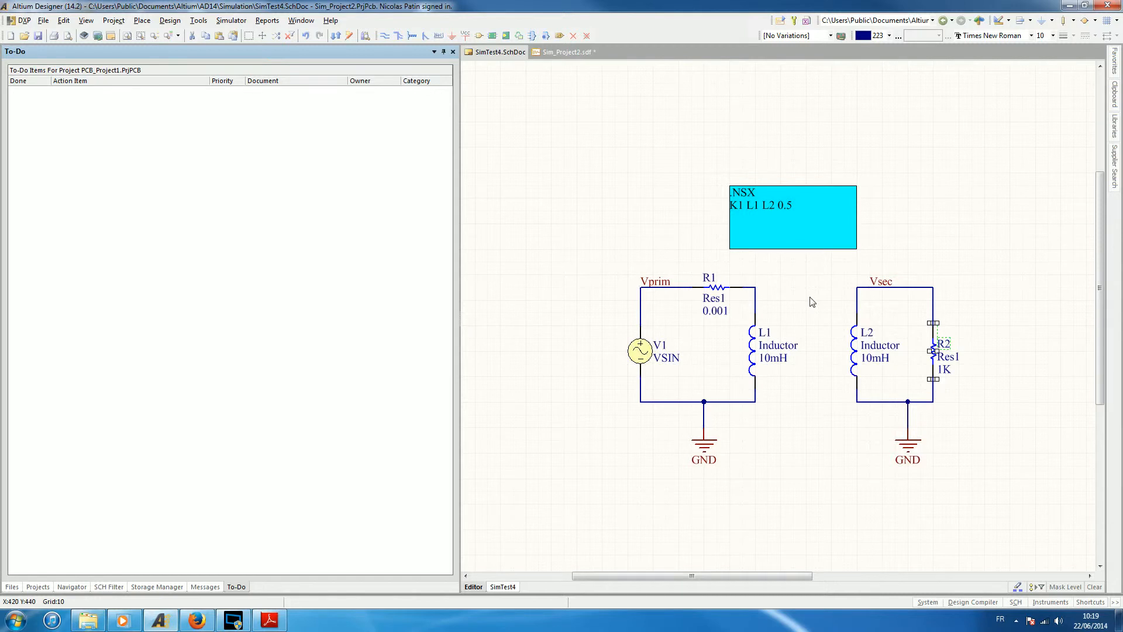
# Add the vsec waveform to the transient analysis plot.
pyautogui.click(579, 52)
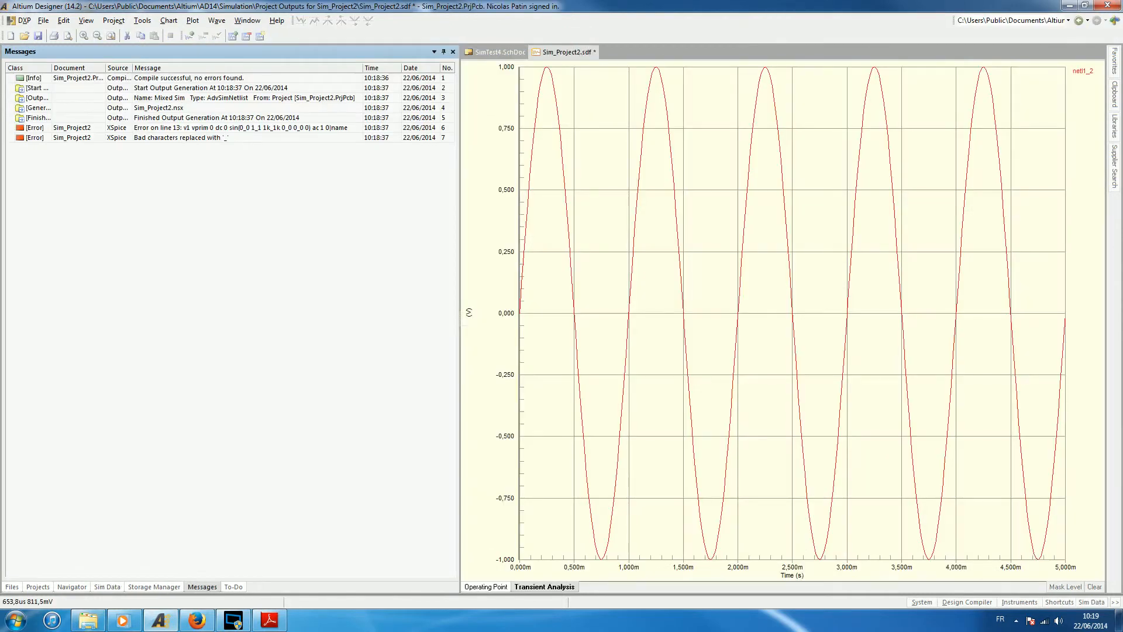
pyautogui.rightClick(595, 108)
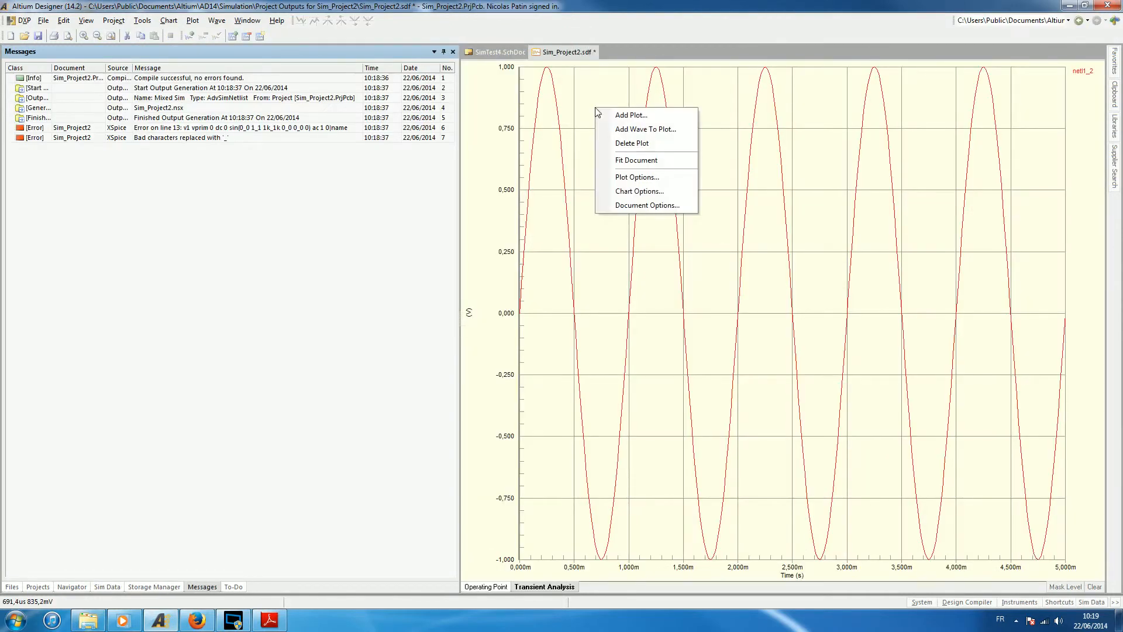
pyautogui.click(621, 130)
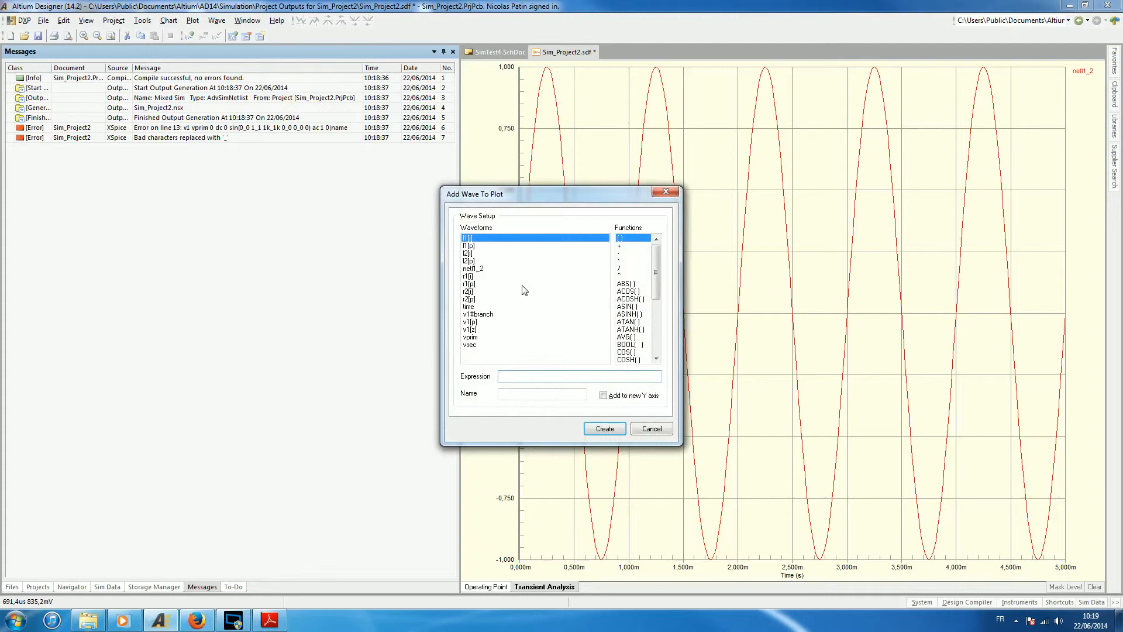
pyautogui.click(473, 345)
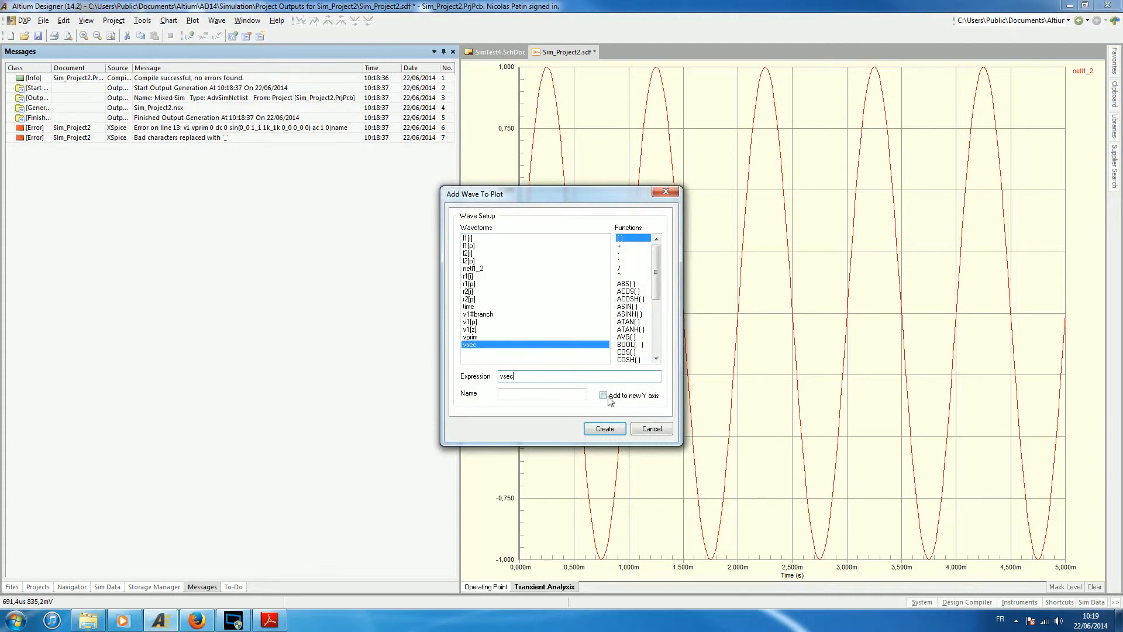
pyautogui.click(605, 429)
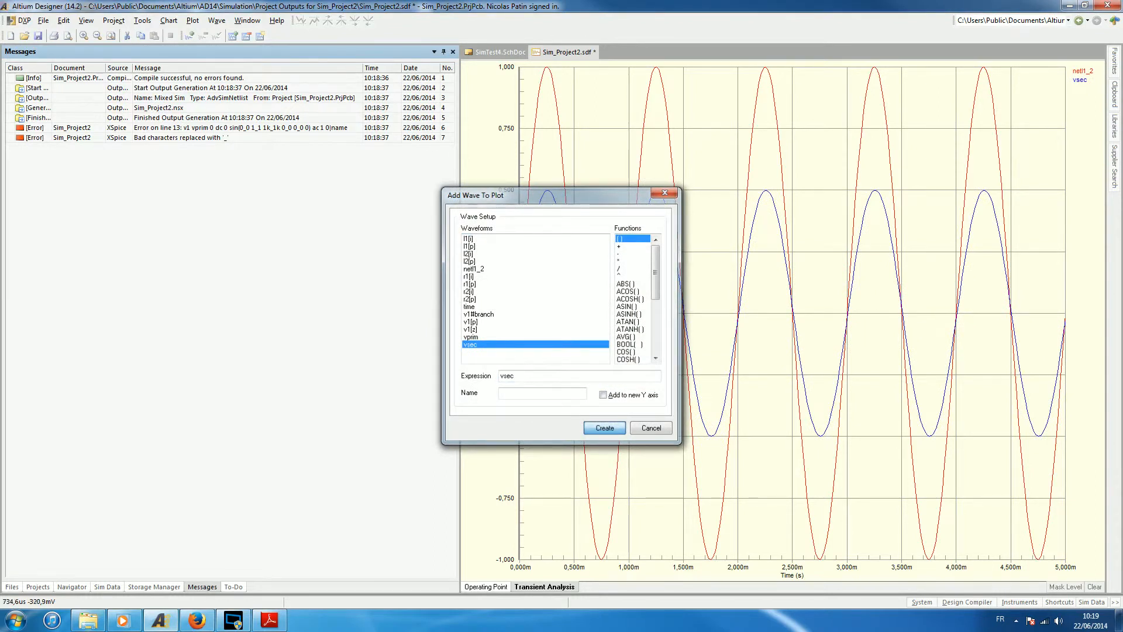
pyautogui.click(661, 426)
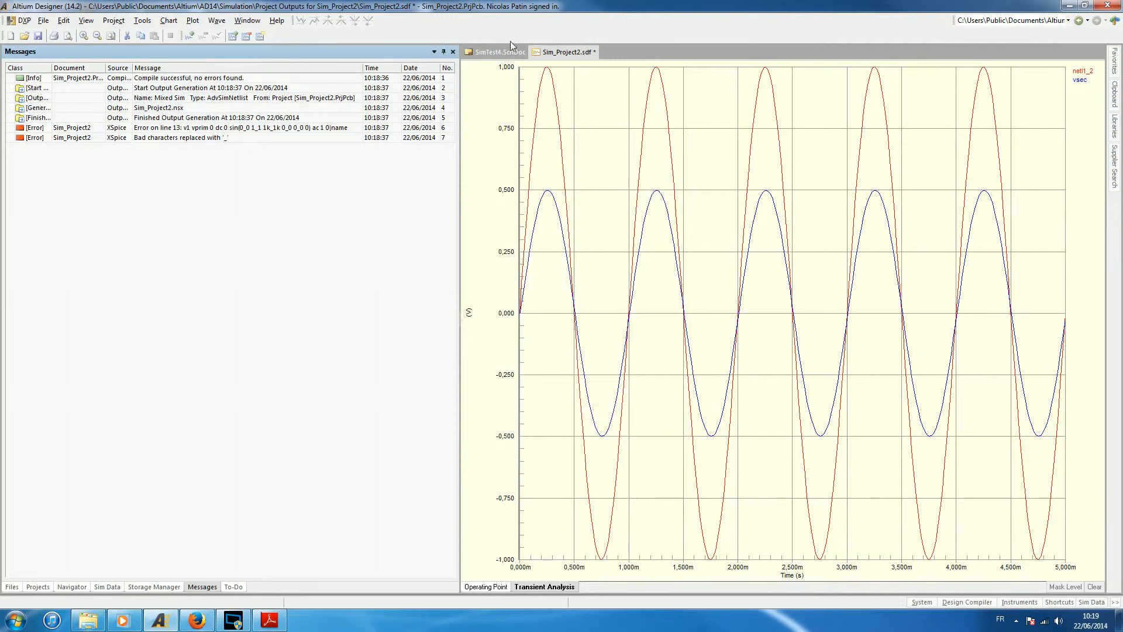
# Change the K1 coupling coefficient between L1 and L2 to 1 in the .NSX text frame.
pyautogui.click(497, 53)
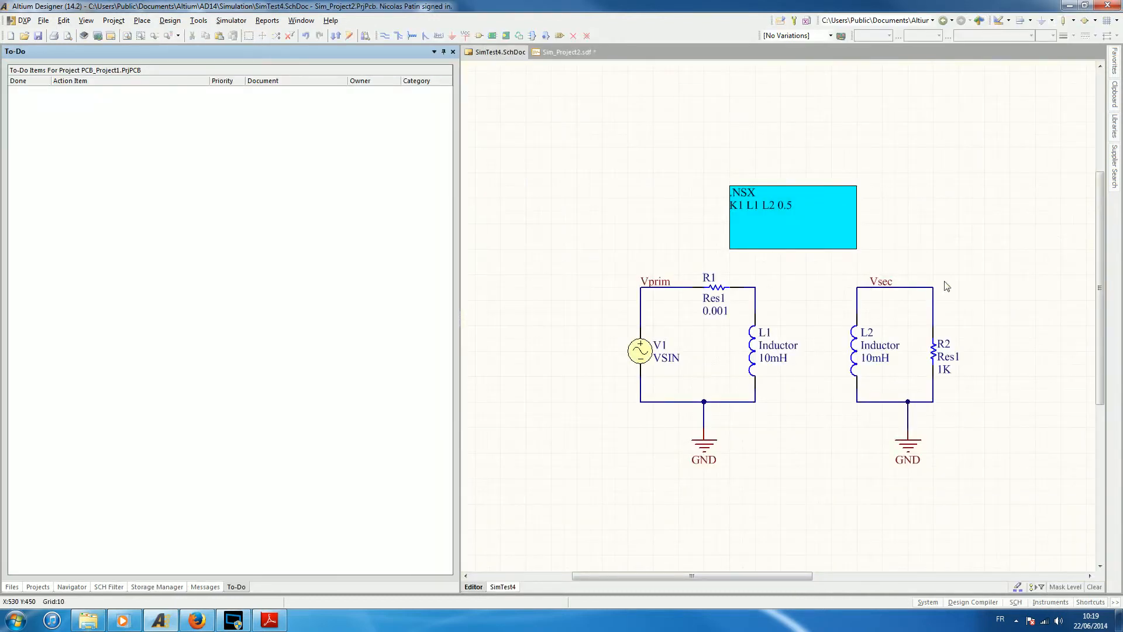
pyautogui.click(558, 53)
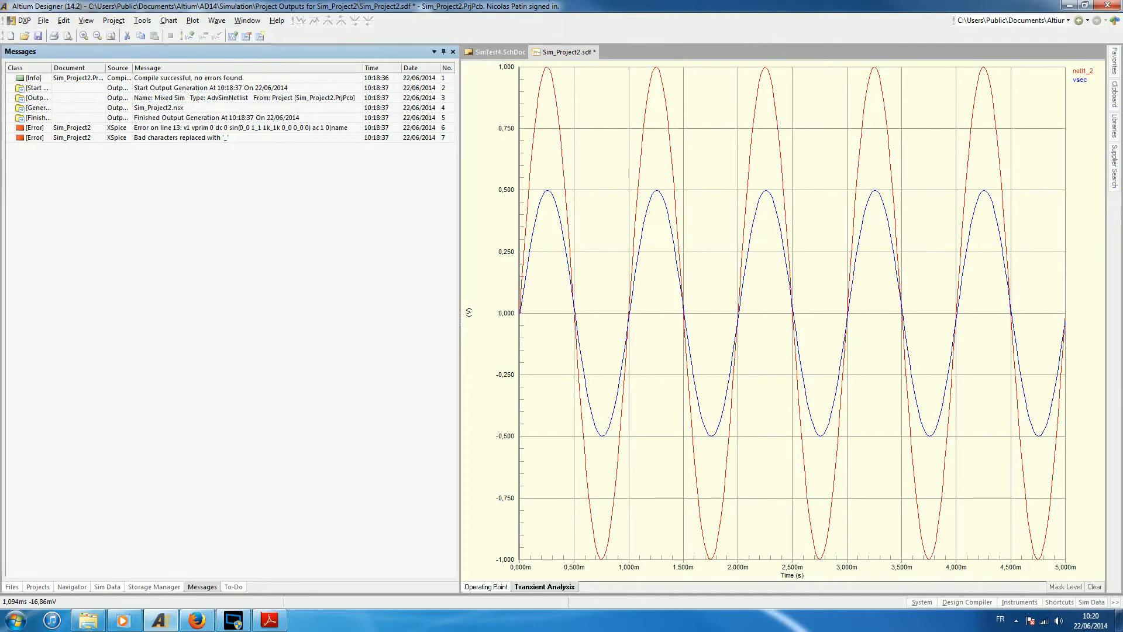
pyautogui.click(498, 51)
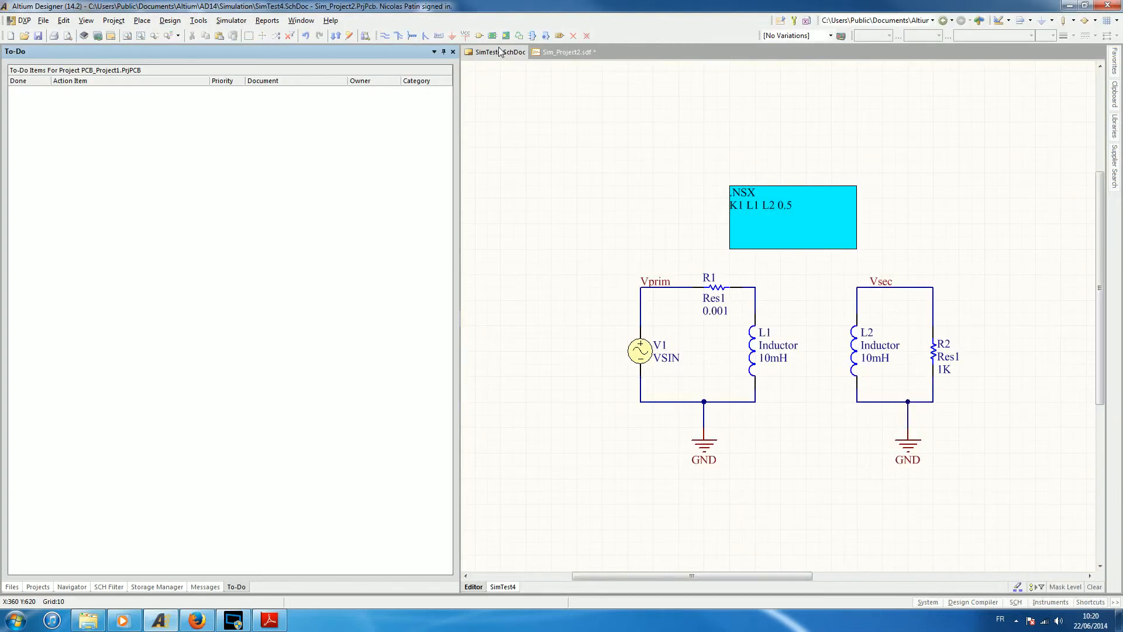
pyautogui.doubleClick(779, 205)
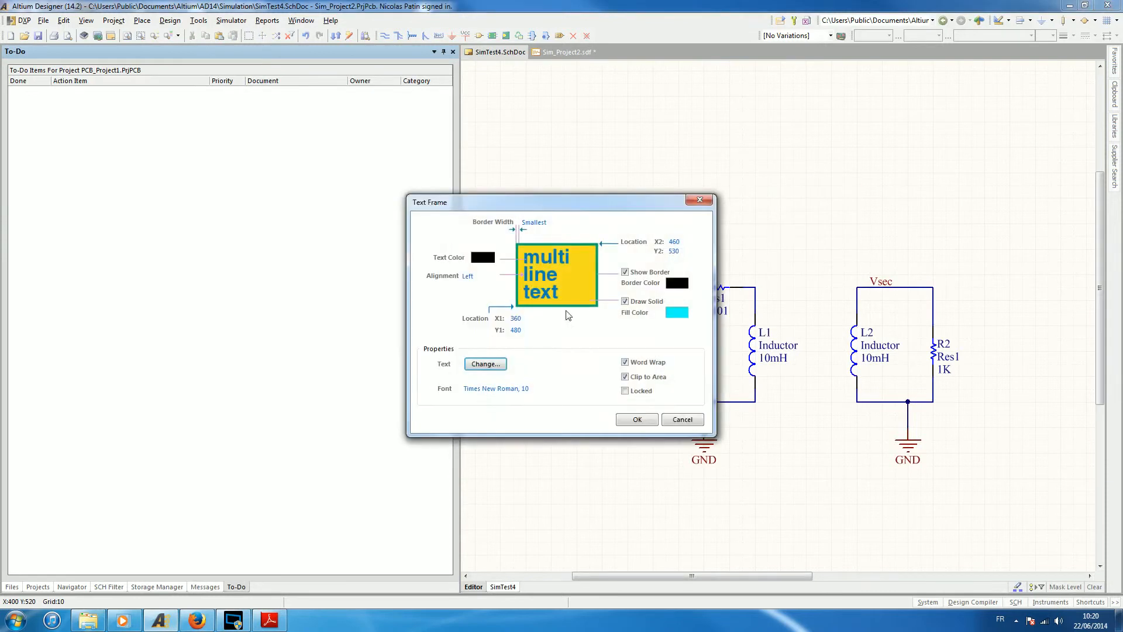
pyautogui.click(486, 363)
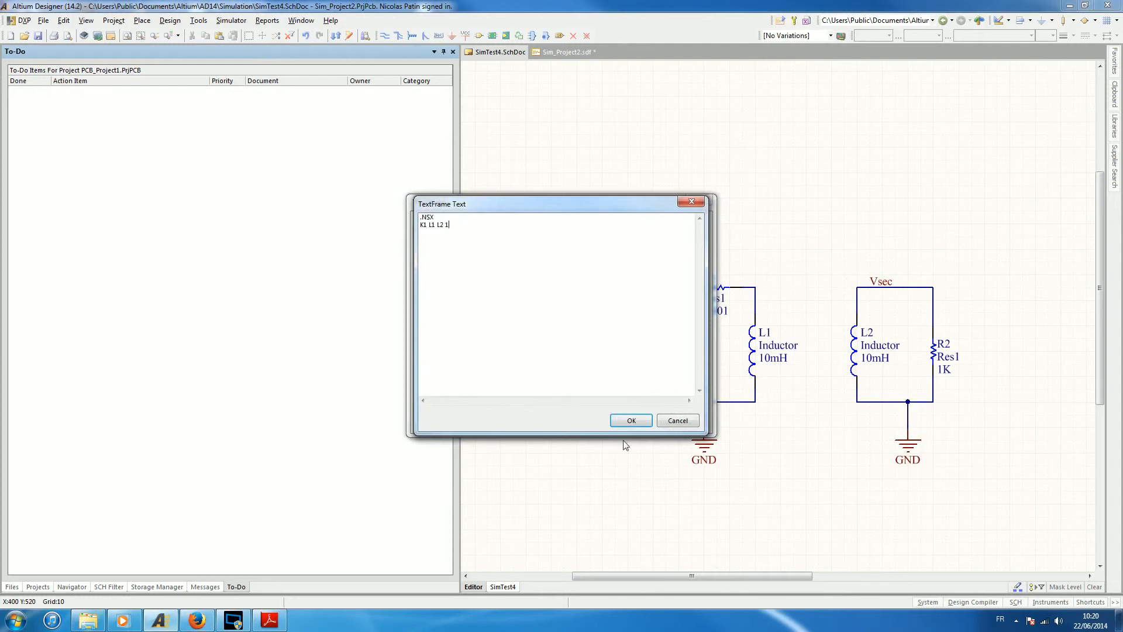
pyautogui.click(630, 421)
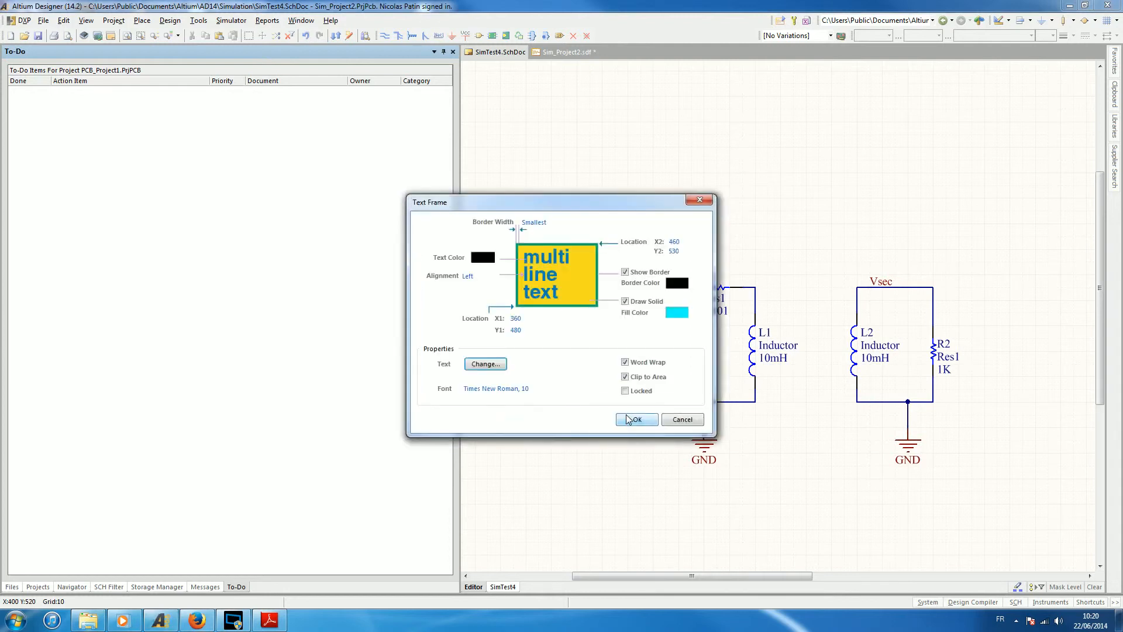
pyautogui.click(630, 419)
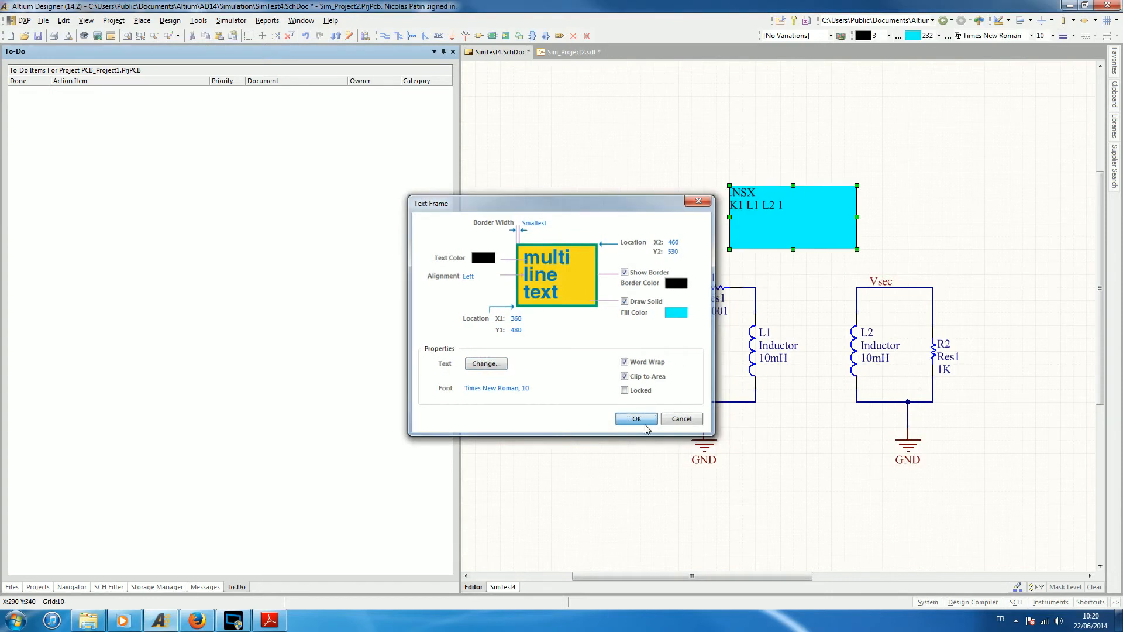
# Save the schematic and rerun the mixed-signal simulation with the new coupling coefficient.
pyautogui.click(659, 186)
pyautogui.click(38, 36)
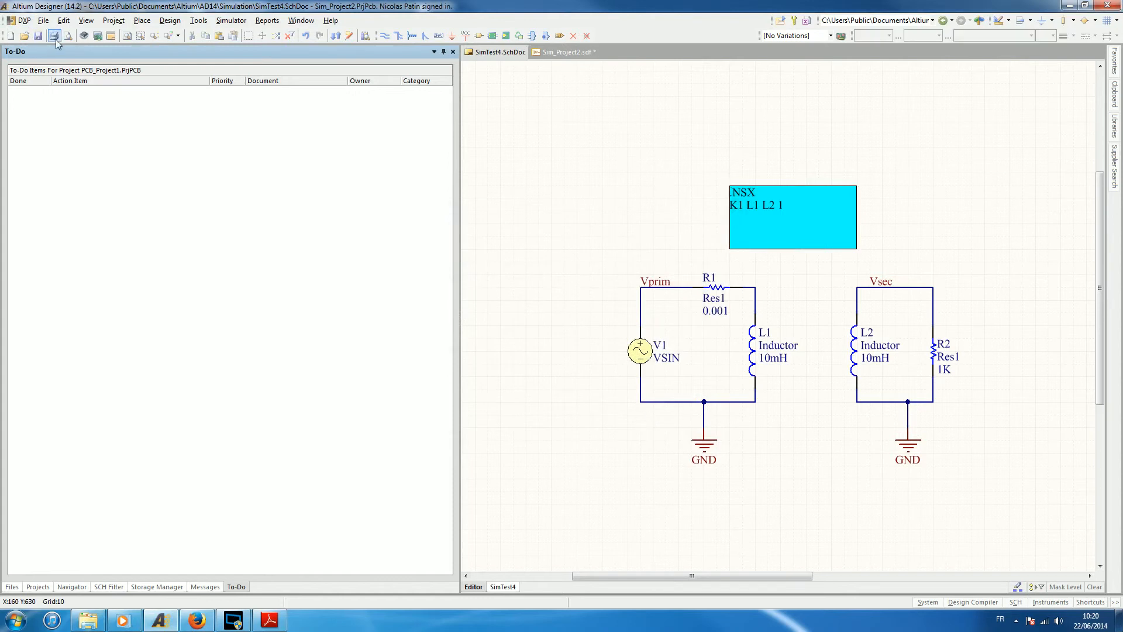
pyautogui.click(776, 20)
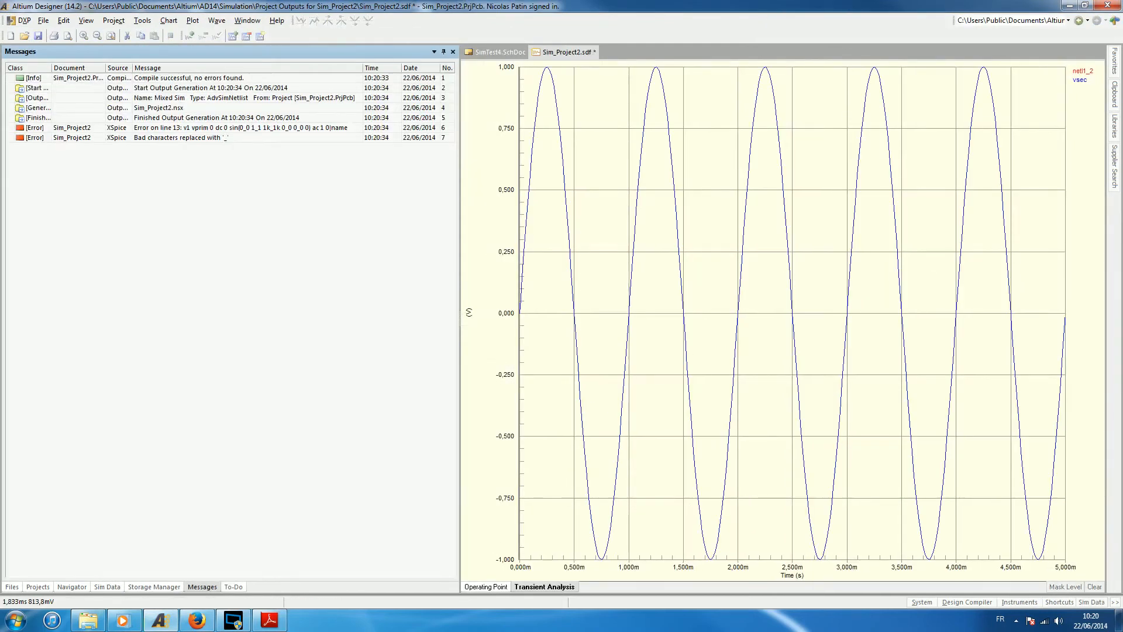
# Compare the netl1_2 and vsec waveforms by highlighting each in turn, and return to the SimTest4 schematic.
pyautogui.click(1080, 72)
pyautogui.click(1079, 82)
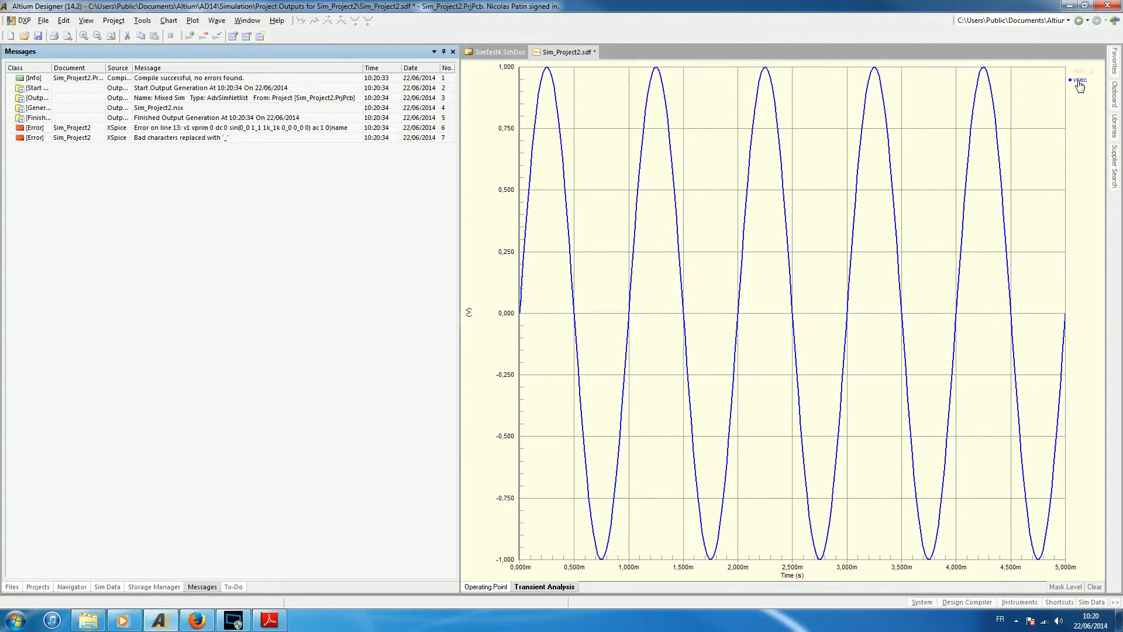
pyautogui.click(1077, 72)
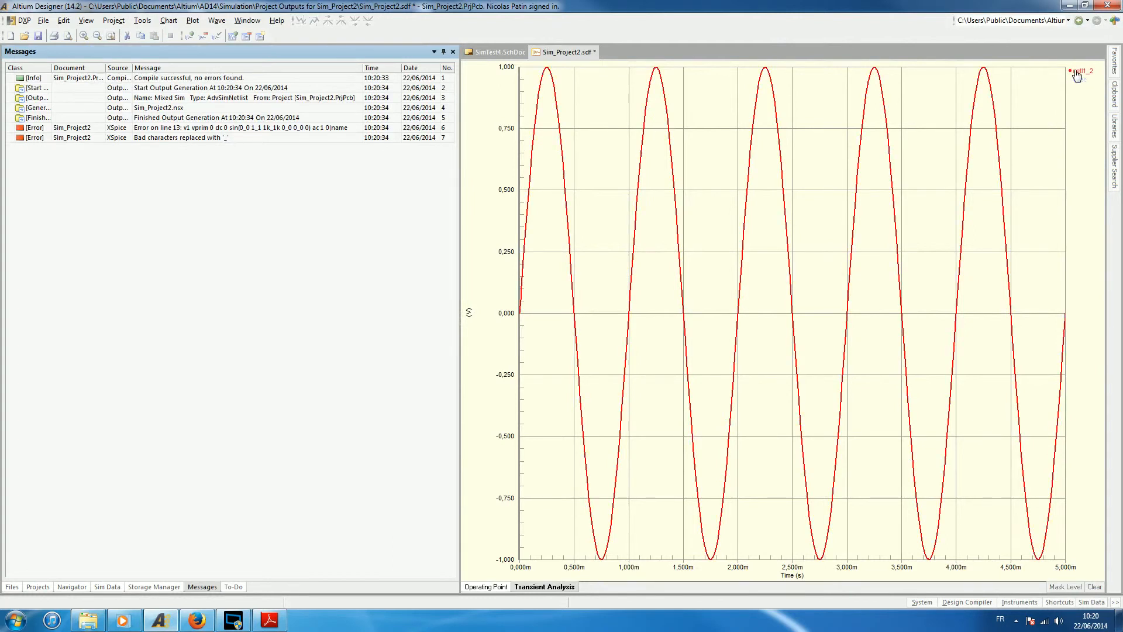
pyautogui.click(1079, 81)
pyautogui.click(1079, 74)
pyautogui.click(489, 54)
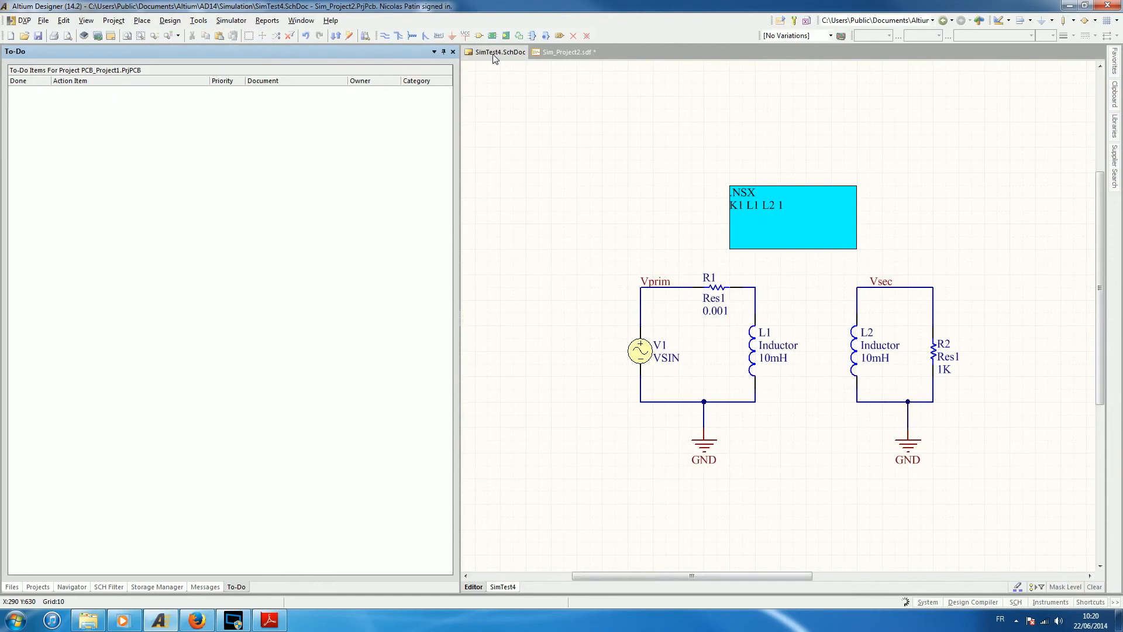